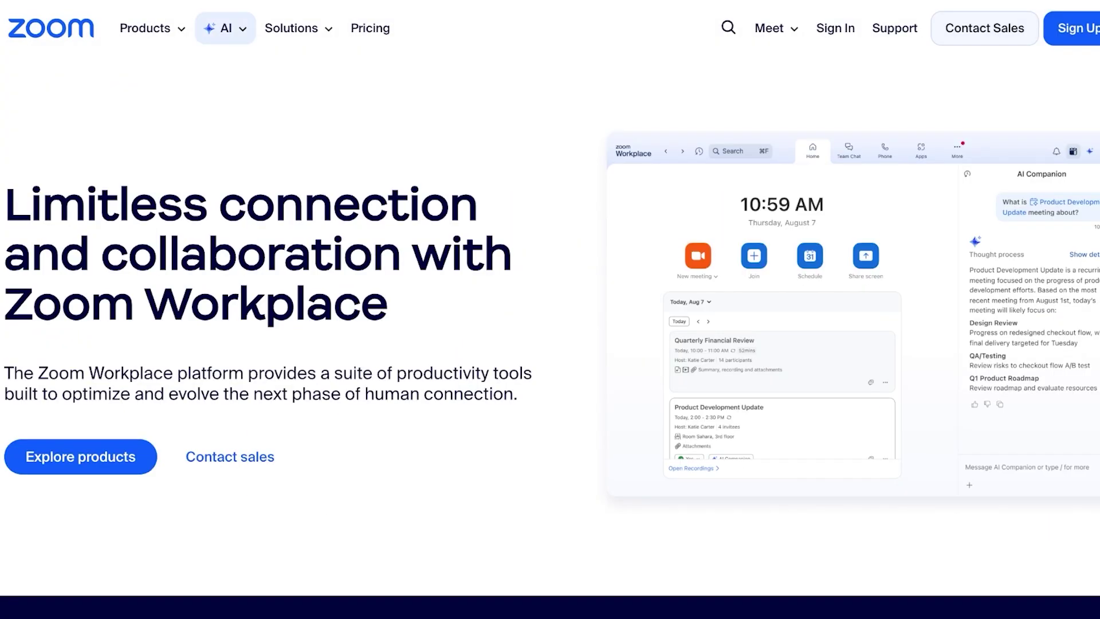
Start a free Zoom sign-up with birth year 2002 and the account e-mail address.
{"action": "mouse_move", "coordinate": [225, 28]}
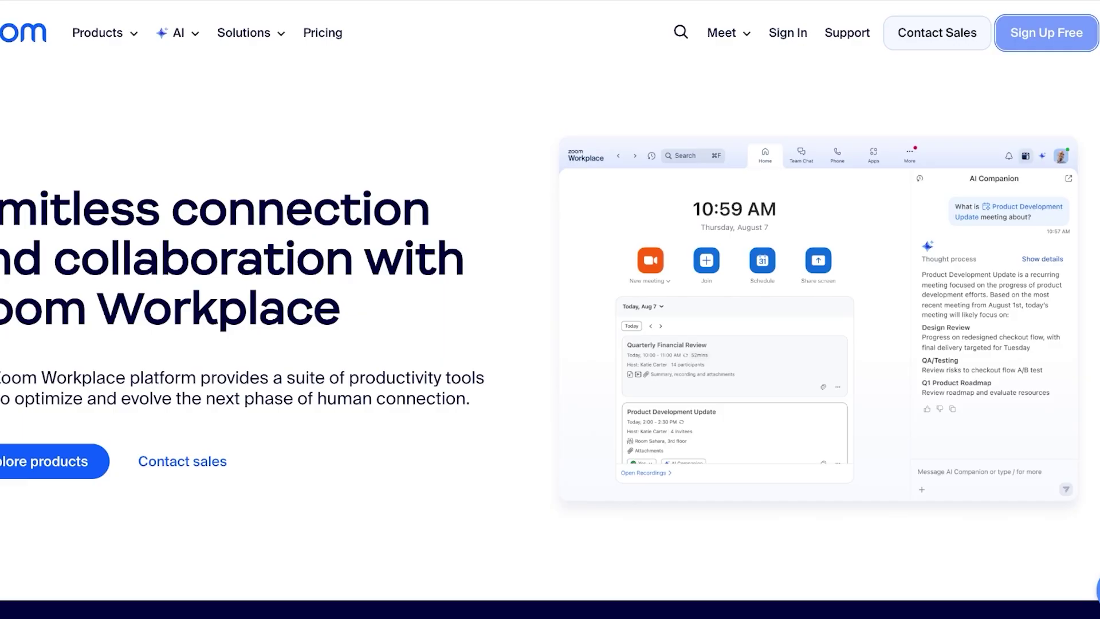
{"action": "left_click", "coordinate": [1046, 33]}
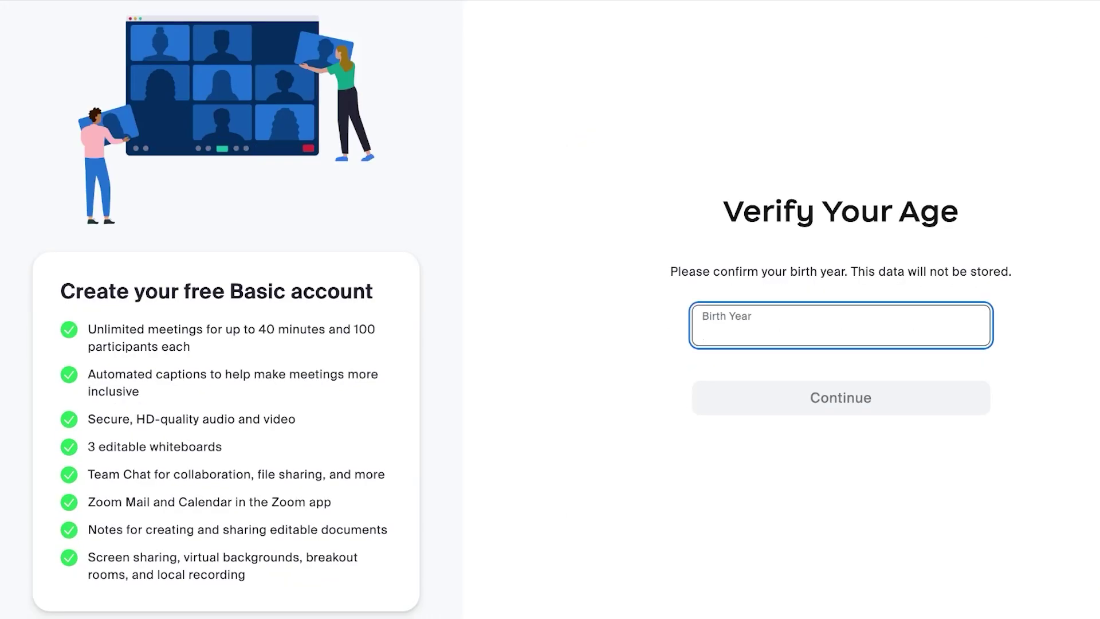
{"action": "type", "text": "2002"}
{"action": "key", "text": "Return"}
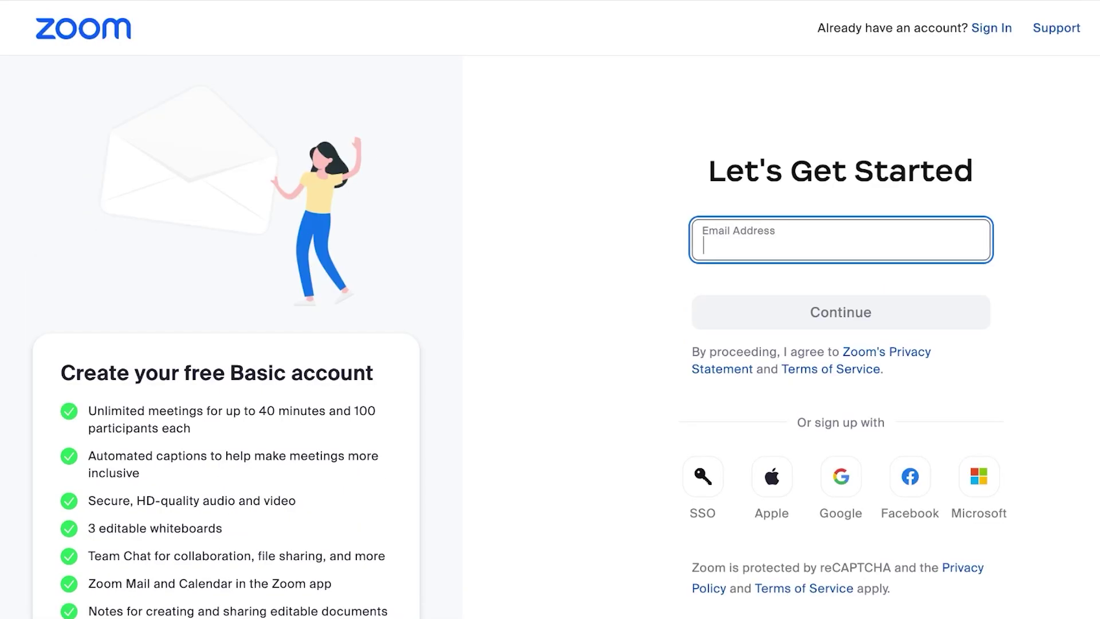
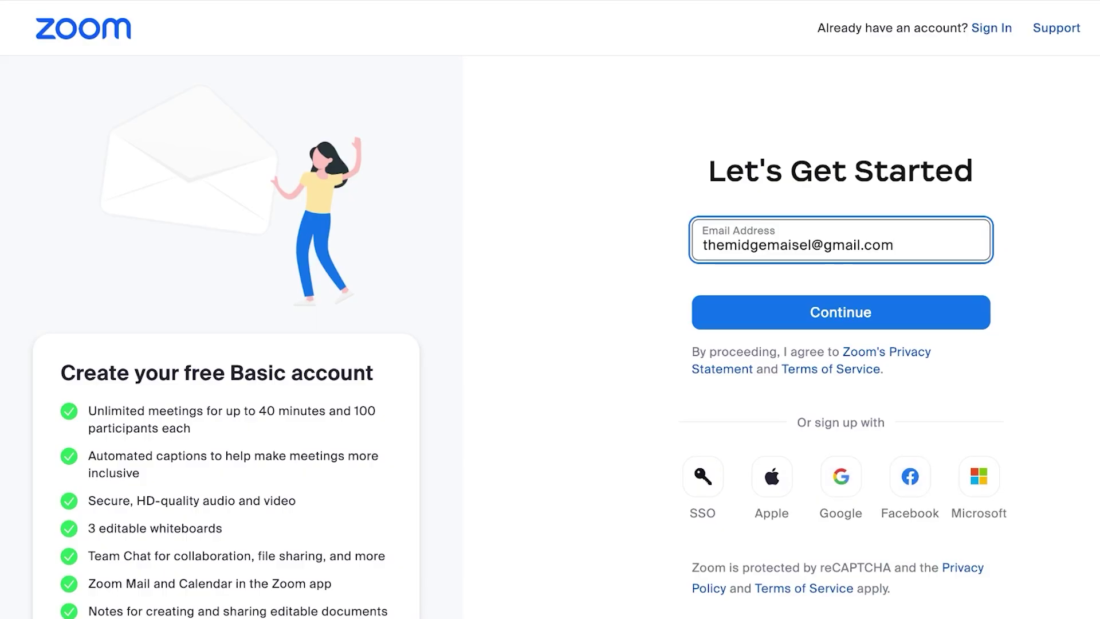
{"action": "key", "text": "Return"}
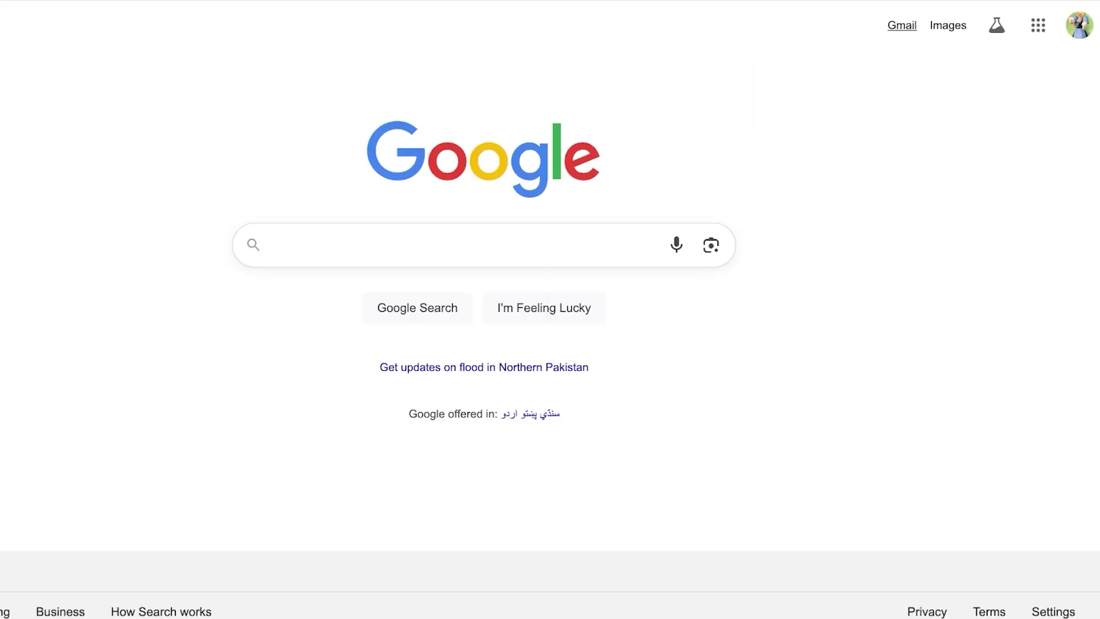
Open Zoom's 'Verify your email' message in Gmail and select its six-digit code.
{"action": "left_click", "coordinate": [901, 26]}
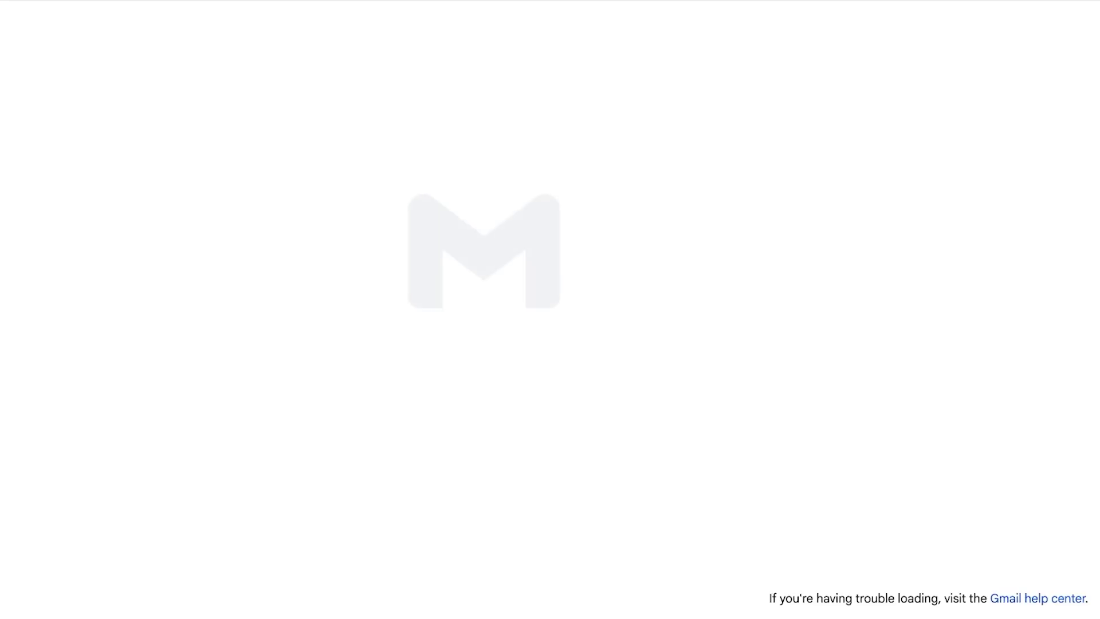
{"action": "left_click", "coordinate": [432, 163]}
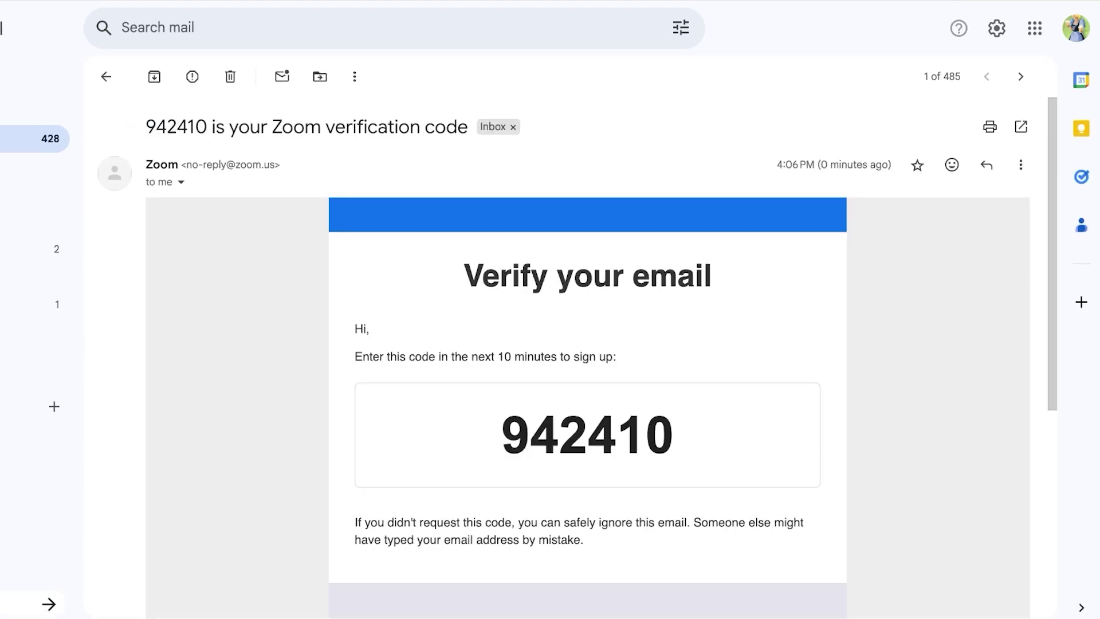
{"action": "scroll", "coordinate": [573, 344], "scroll_direction": "down", "scroll_amount": 1}
{"action": "left_click_drag", "start_coordinate": [502, 421], "coordinate": [674, 421]}
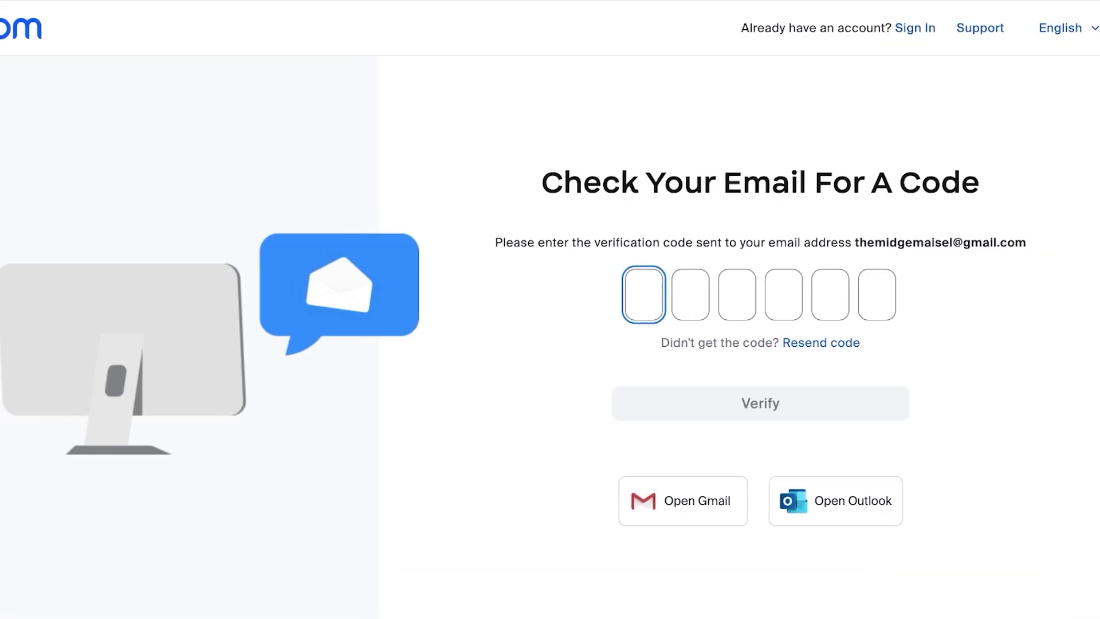
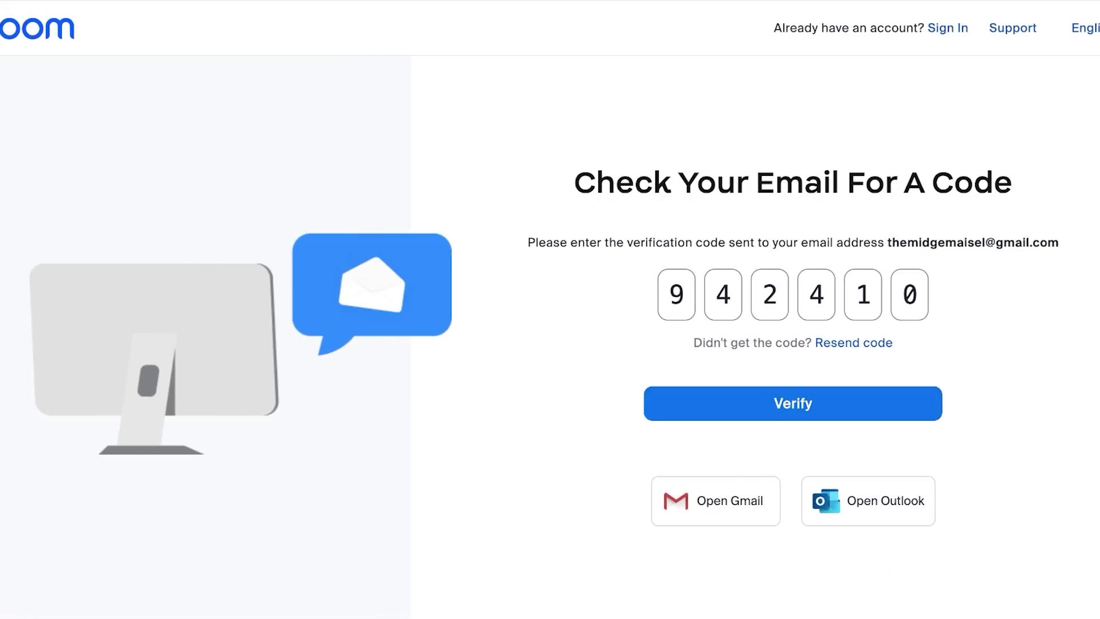
Paste and submit the verification code, then enter the account password to finish sign-up.
{"action": "key", "text": "Return"}
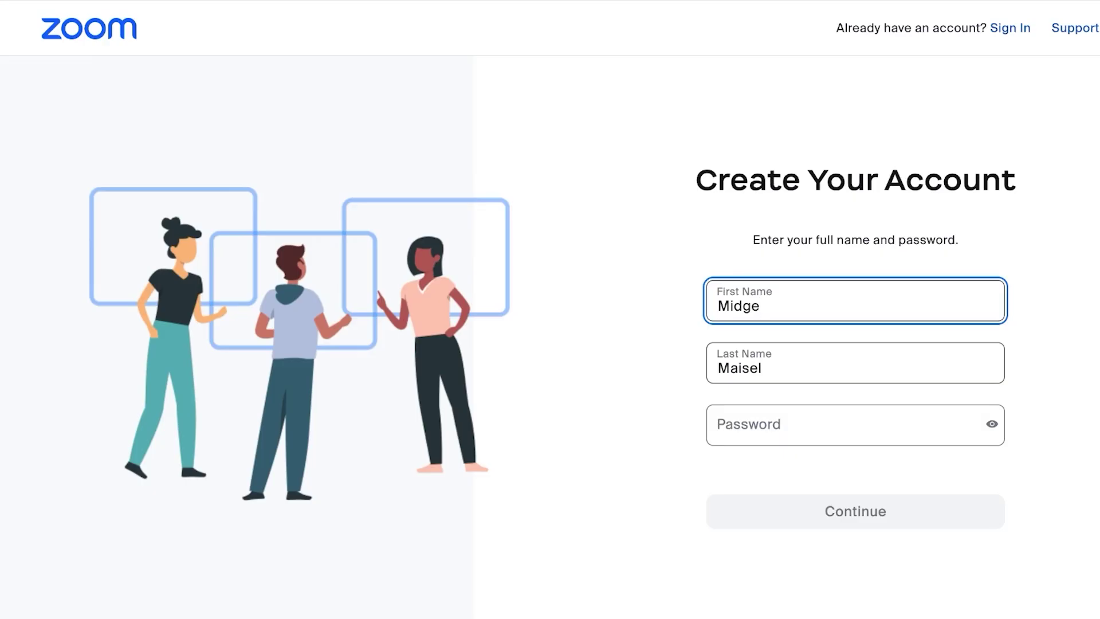
{"action": "left_click", "coordinate": [855, 425]}
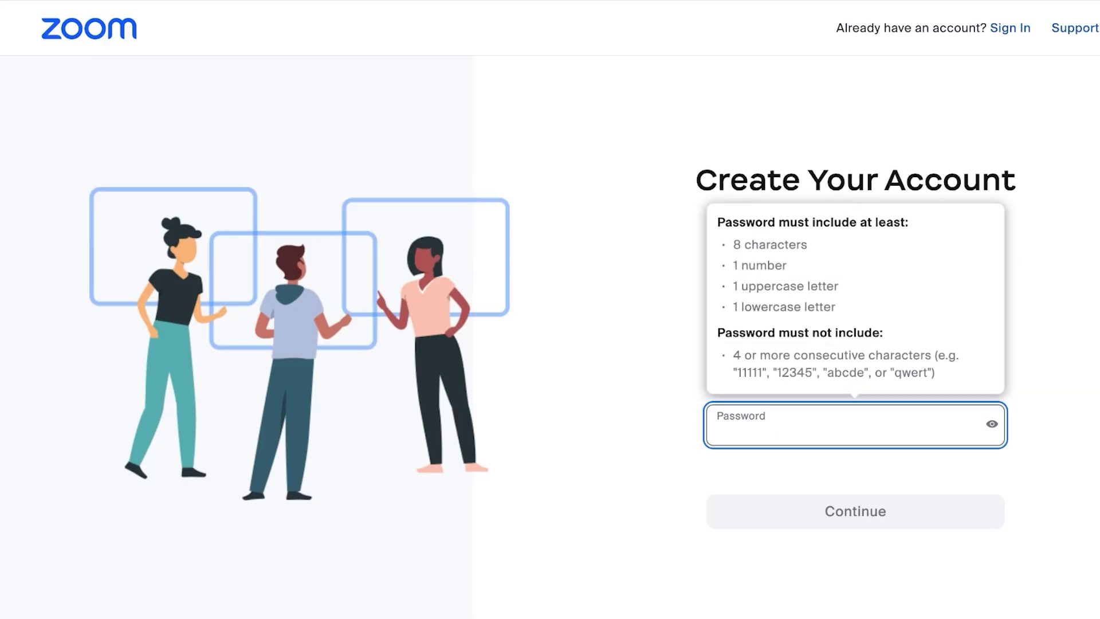
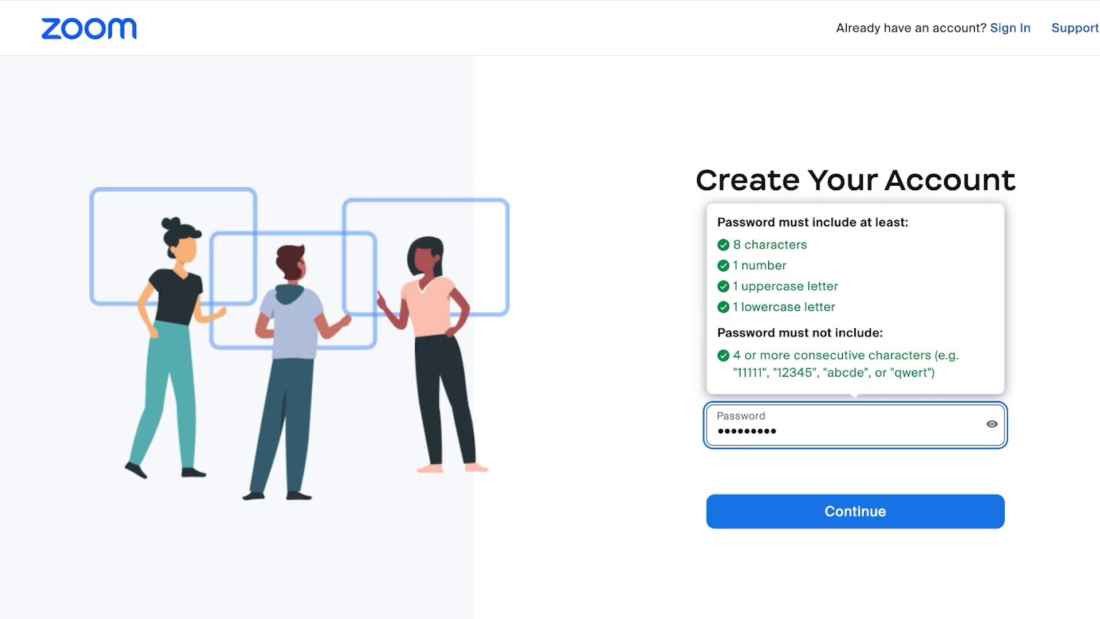
{"action": "key", "text": "Return"}
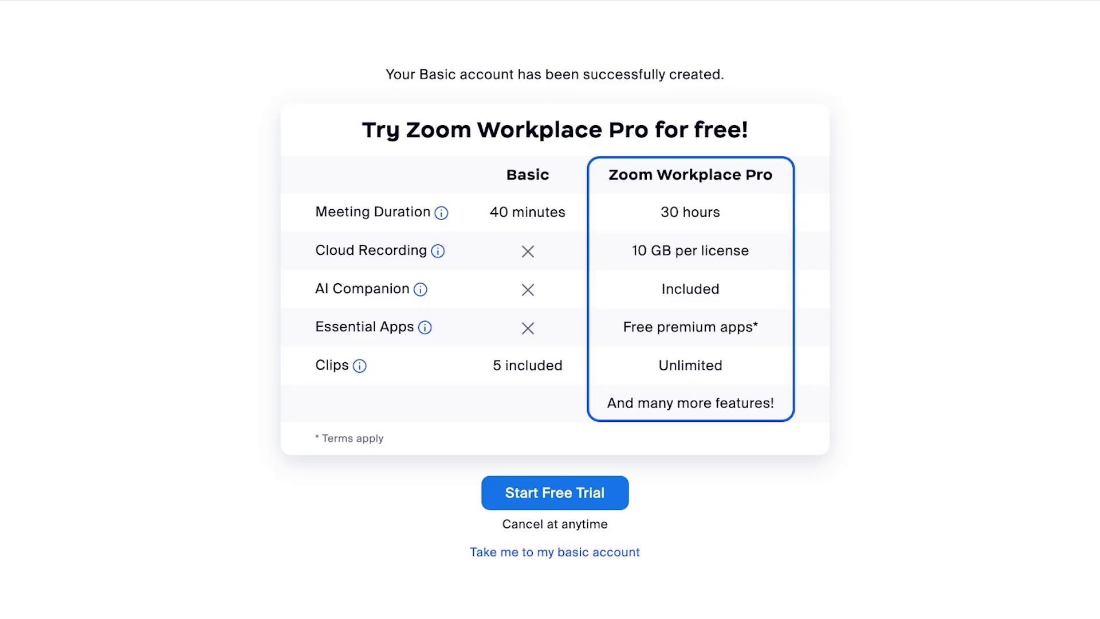
Skip the Pro trial, go to the basic account's Meetings page and show the scheduling options.
{"action": "left_click", "coordinate": [554, 552]}
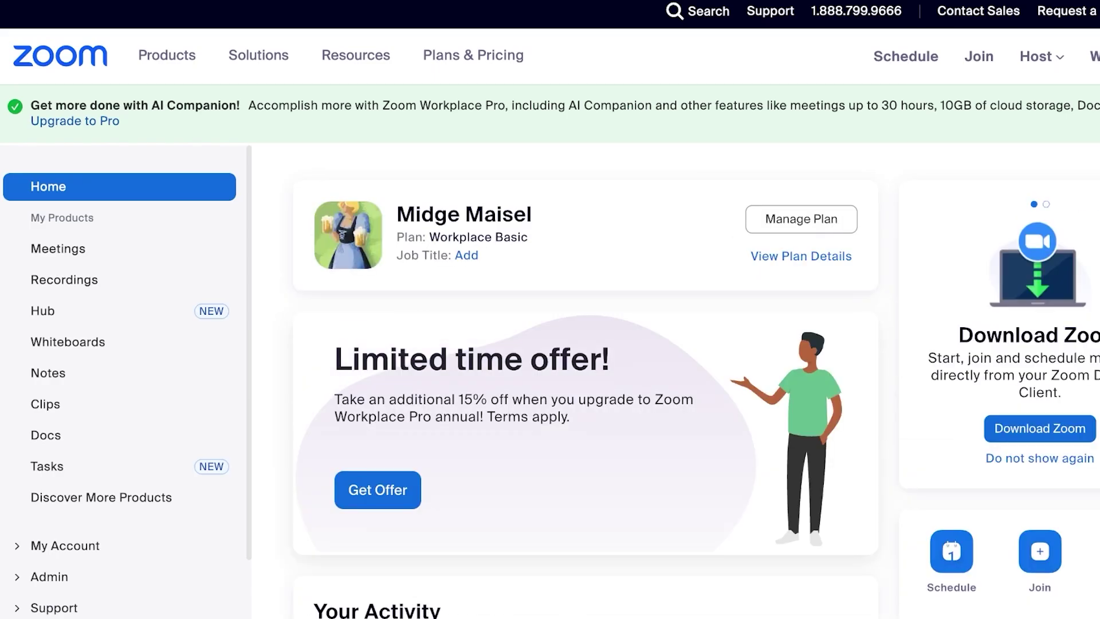
{"action": "scroll", "coordinate": [585, 343], "scroll_direction": "down", "scroll_amount": 2}
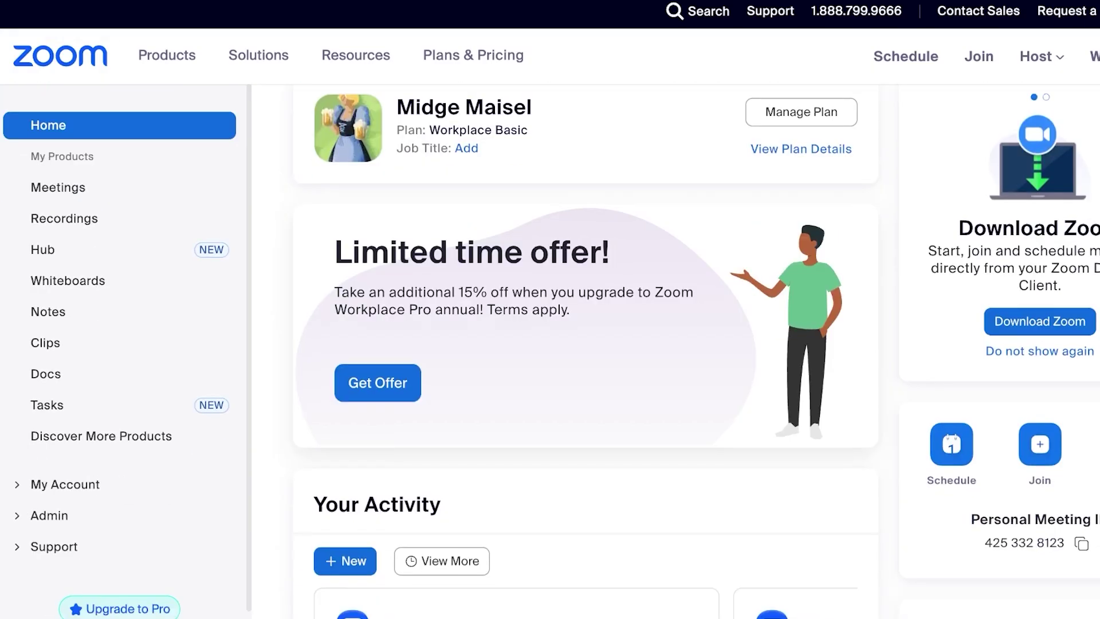
{"action": "scroll", "coordinate": [584, 344], "scroll_direction": "up", "scroll_amount": 2}
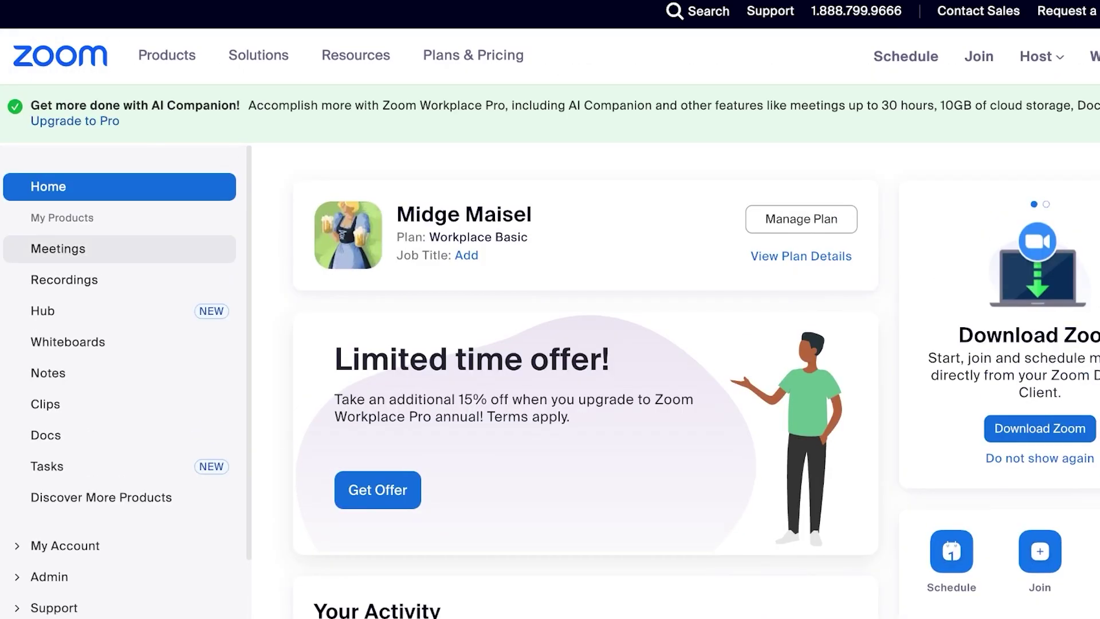
{"action": "left_click", "coordinate": [57, 248]}
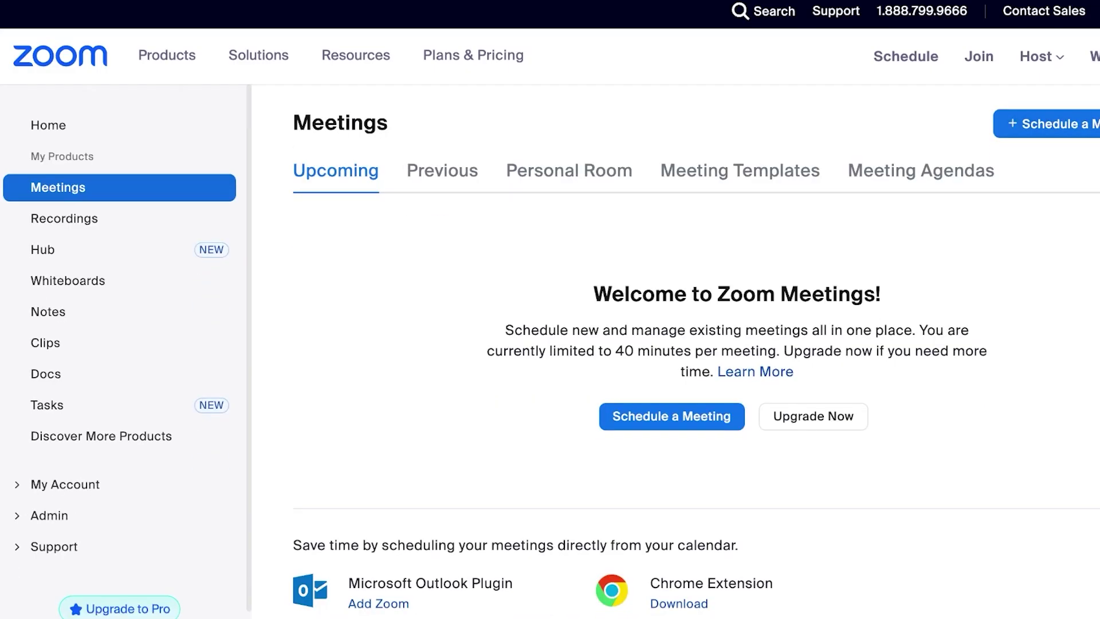
{"action": "left_click", "coordinate": [1055, 123]}
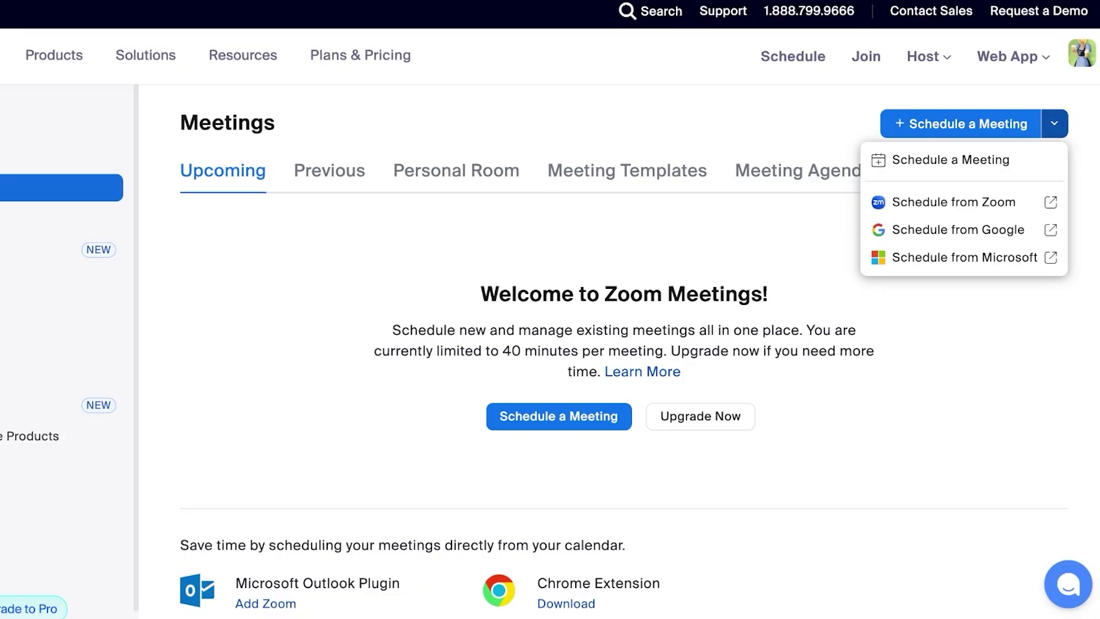
{"action": "key", "text": "Escape"}
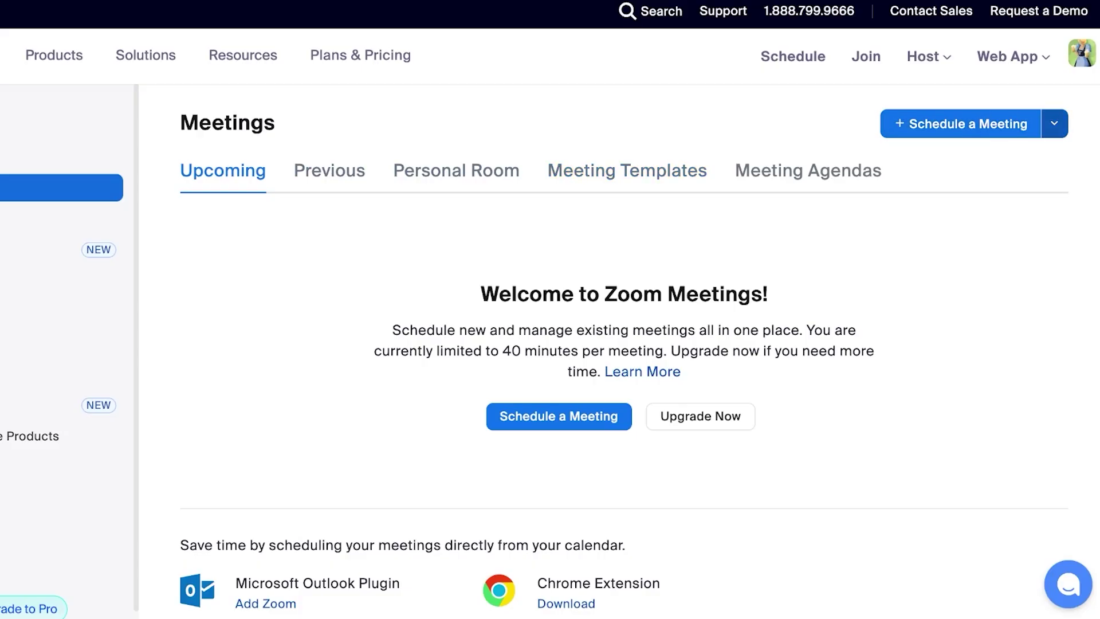
{"action": "left_click", "coordinate": [1054, 123]}
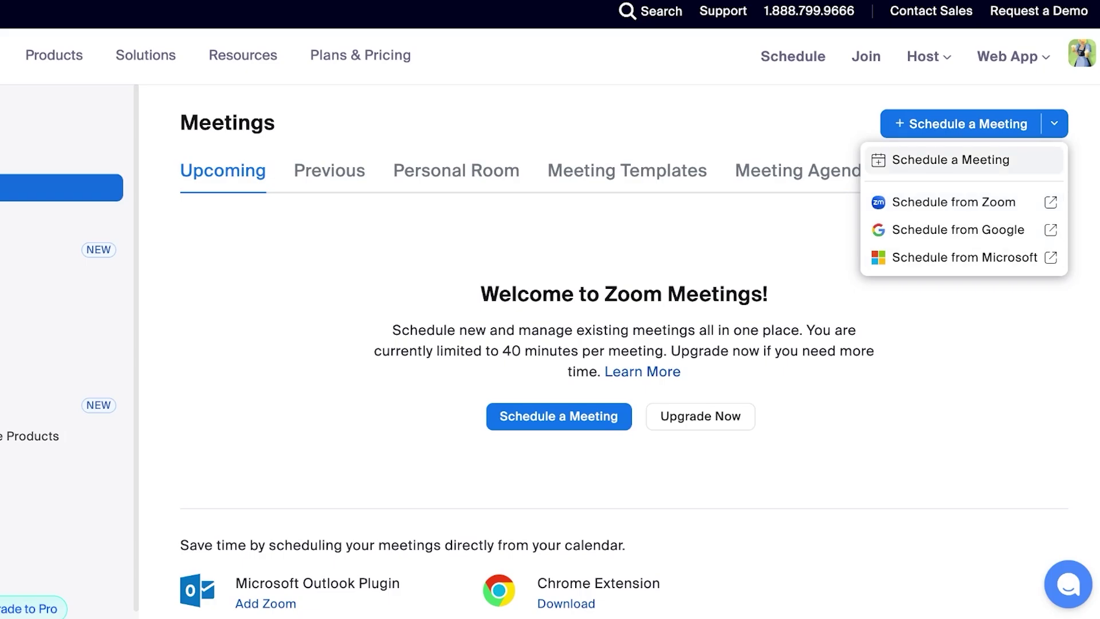
Start a new meeting and title it 'Logi Tech Updates'.
{"action": "left_click", "coordinate": [950, 159]}
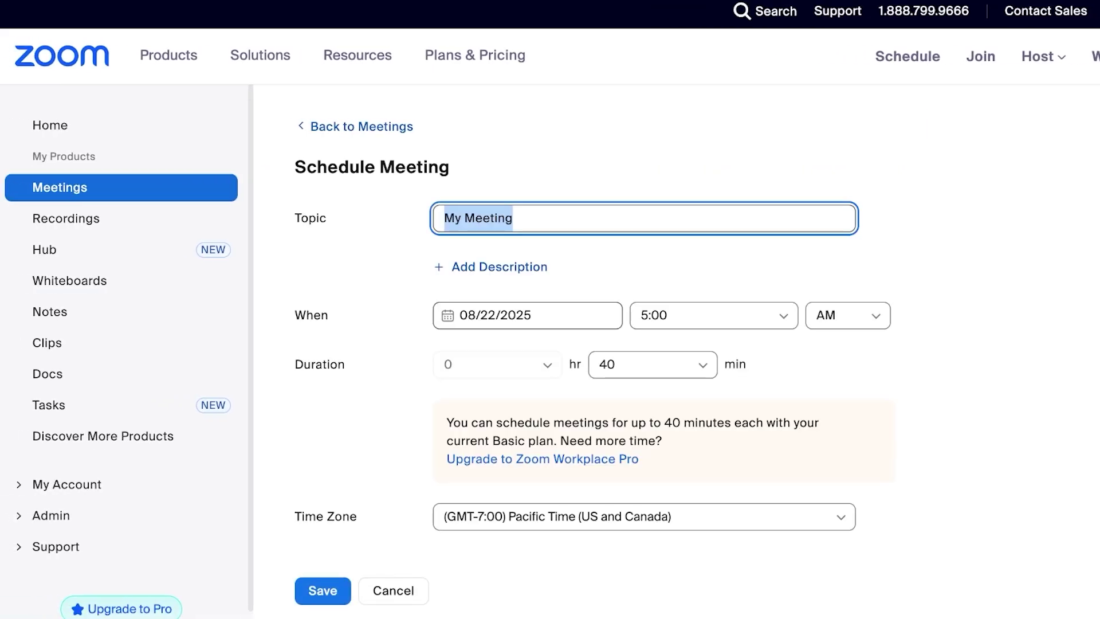
{"action": "key", "text": "BackSpace"}
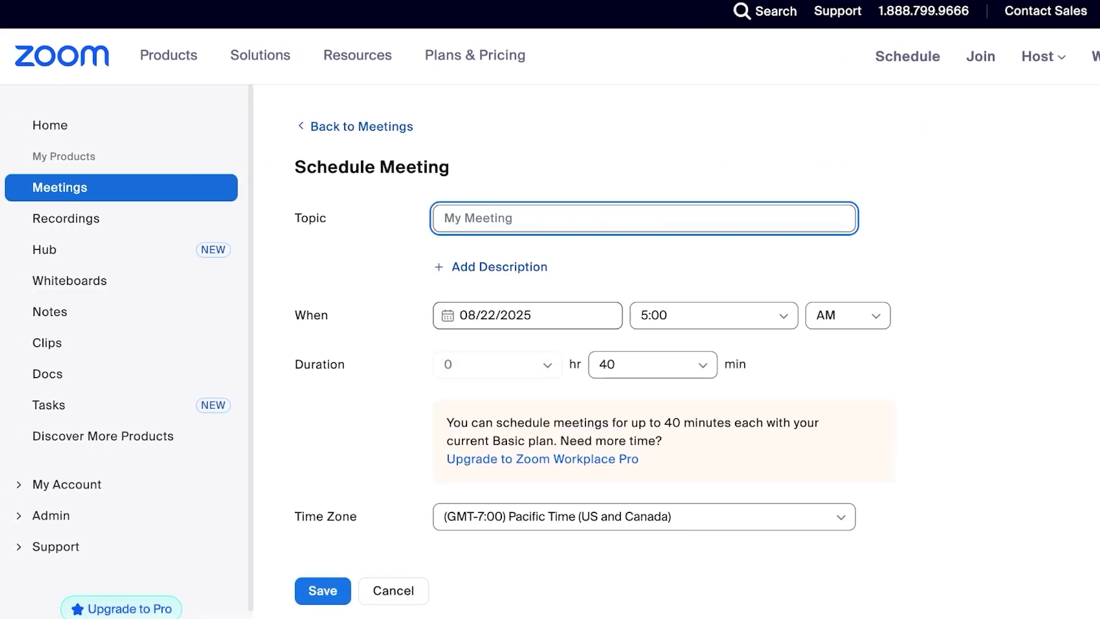
{"action": "type", "text": "G"}
{"action": "key", "text": "BackSpace"}
{"action": "type", "text": "U"}
{"action": "key", "text": "BackSpace"}
{"action": "type", "text": "Logi Tech Updates"}
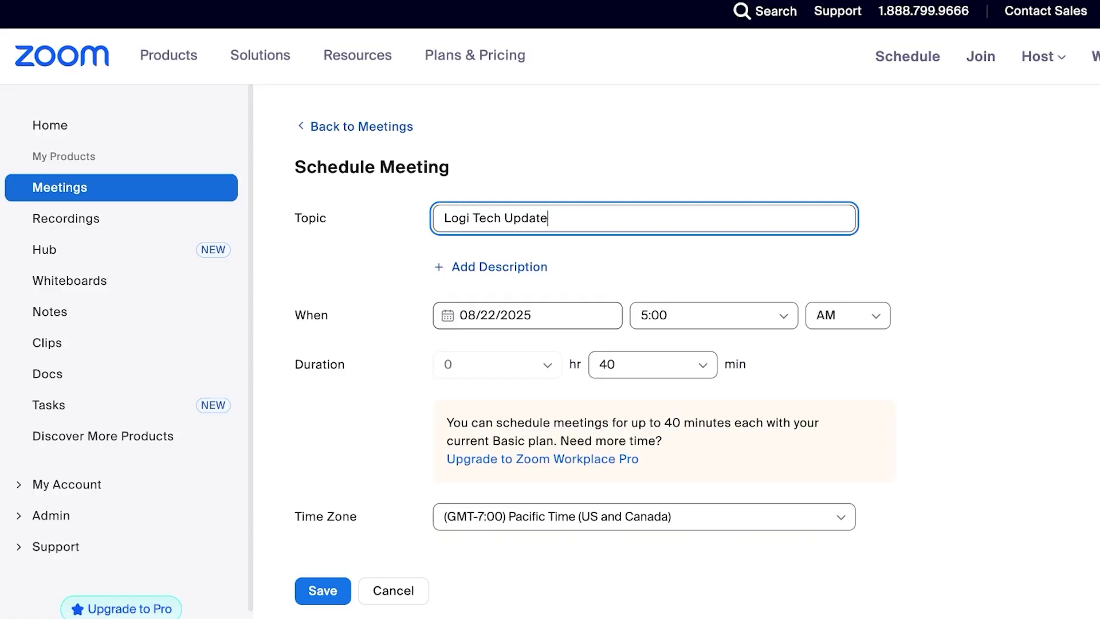
Set the meeting date to August 27, 2025 with a 12:00 PM start time.
{"action": "key", "text": "Tab"}
{"action": "key", "text": "Down"}
{"action": "key", "text": "Left"}
{"action": "key", "text": "Left"}
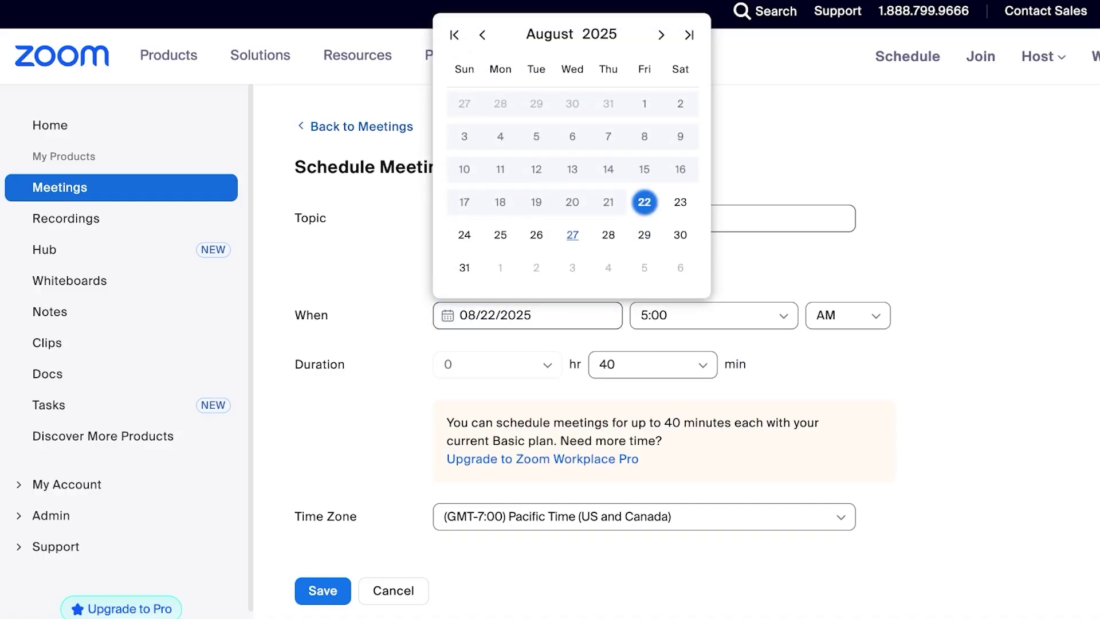
{"action": "key", "text": "Return"}
{"action": "key", "text": "Tab"}
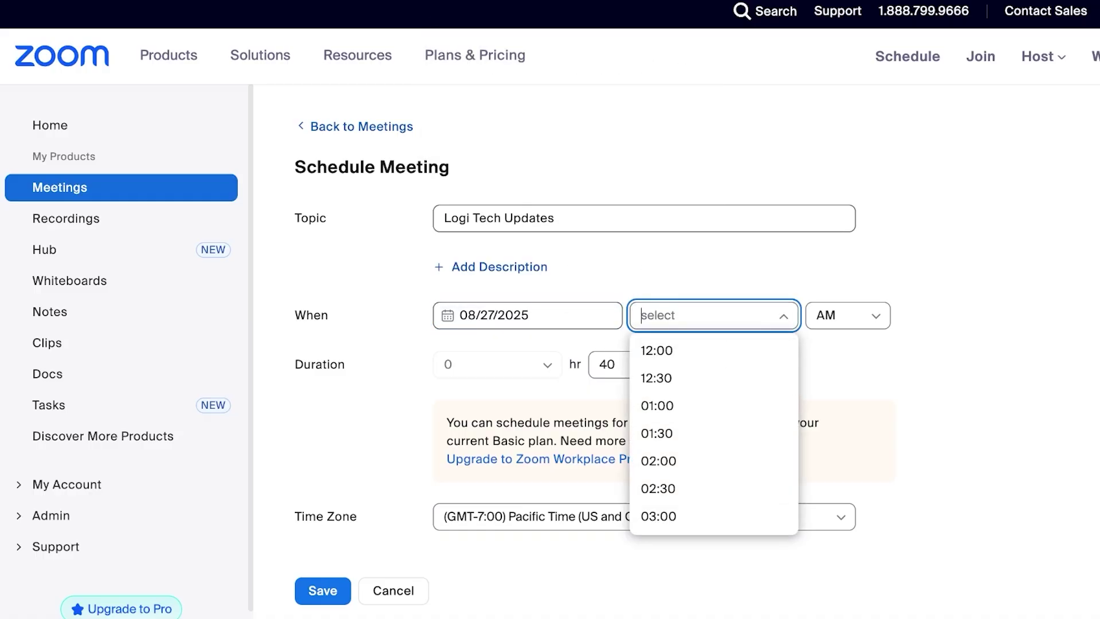
{"action": "key", "text": "Down"}
{"action": "key", "text": "Return"}
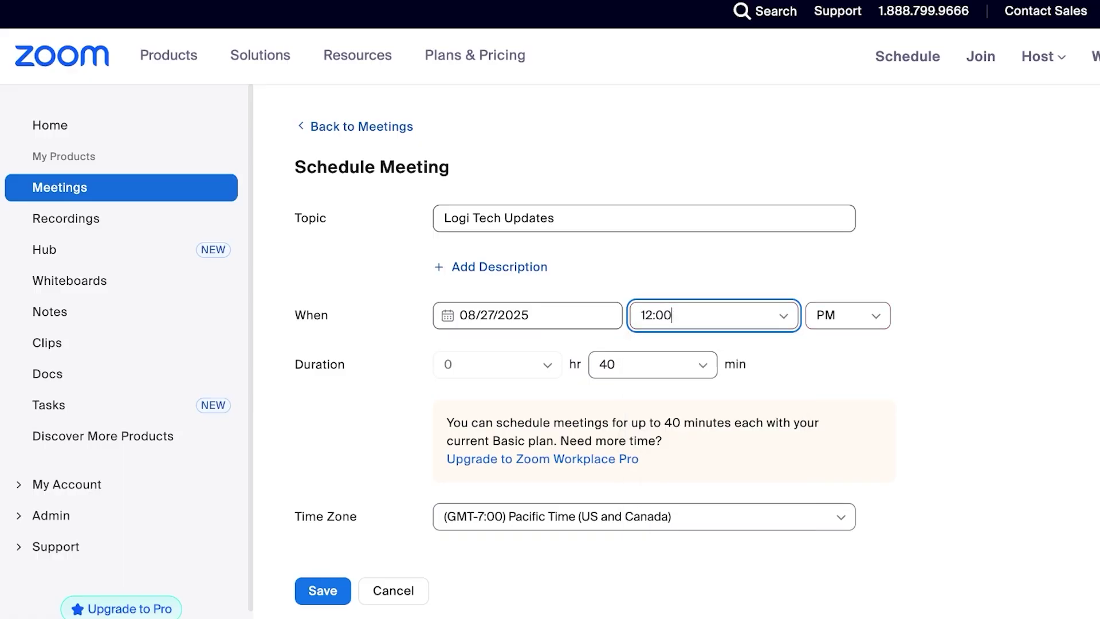
{"action": "key", "text": "Tab"}
{"action": "key", "text": "Tab"}
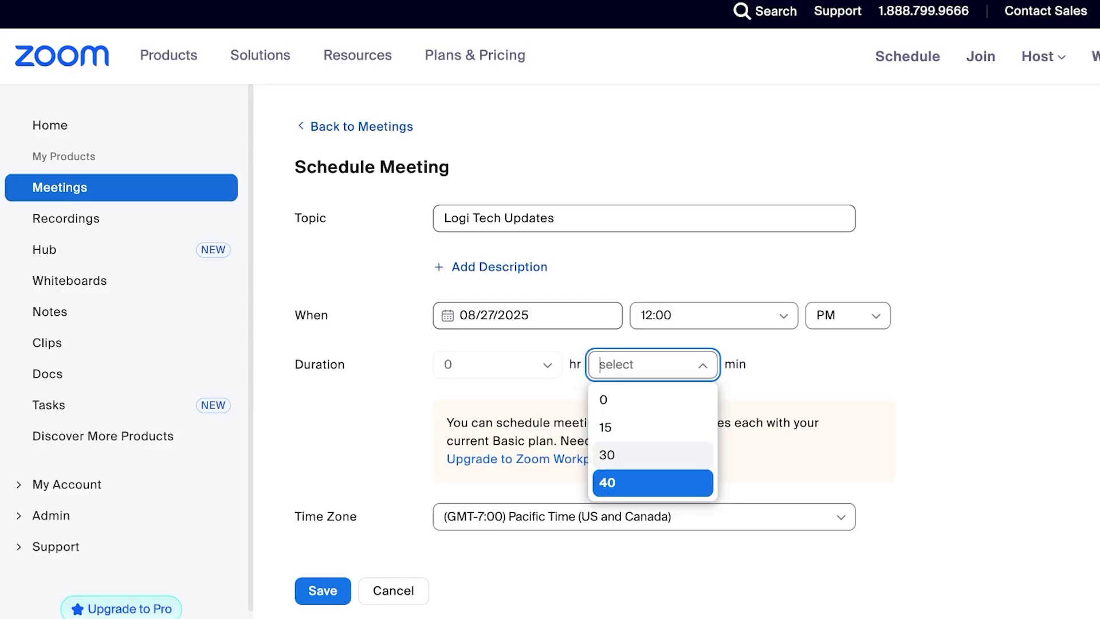
Set the duration to 40 minutes and keep Pacific Time as the time zone.
{"action": "left_click", "coordinate": [652, 483]}
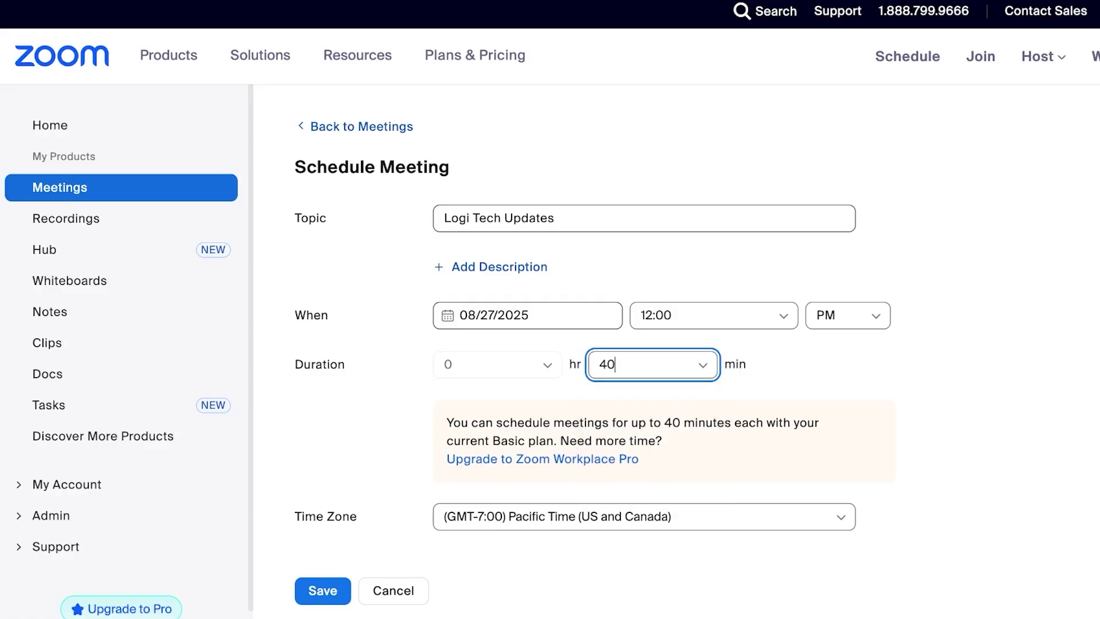
{"action": "left_click", "coordinate": [652, 482]}
{"action": "scroll", "coordinate": [652, 401], "scroll_direction": "down", "scroll_amount": 3}
{"action": "left_click", "coordinate": [644, 368]}
{"action": "key", "text": "Return"}
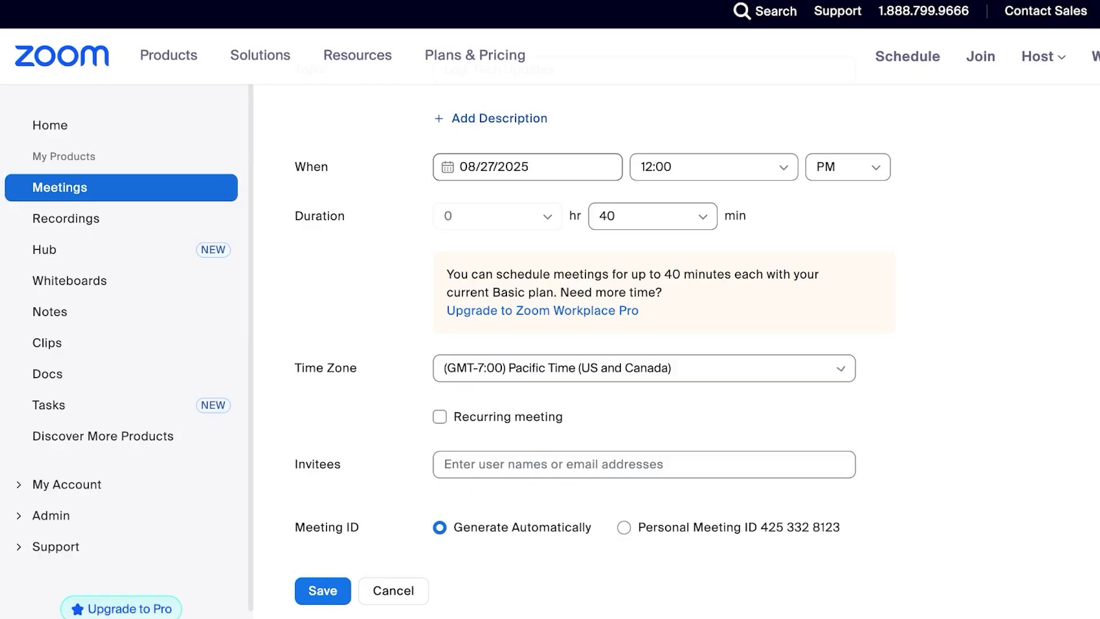
Try the recurrence options, then leave the meeting non-recurring.
{"action": "scroll", "coordinate": [645, 344], "scroll_direction": "down", "scroll_amount": 3}
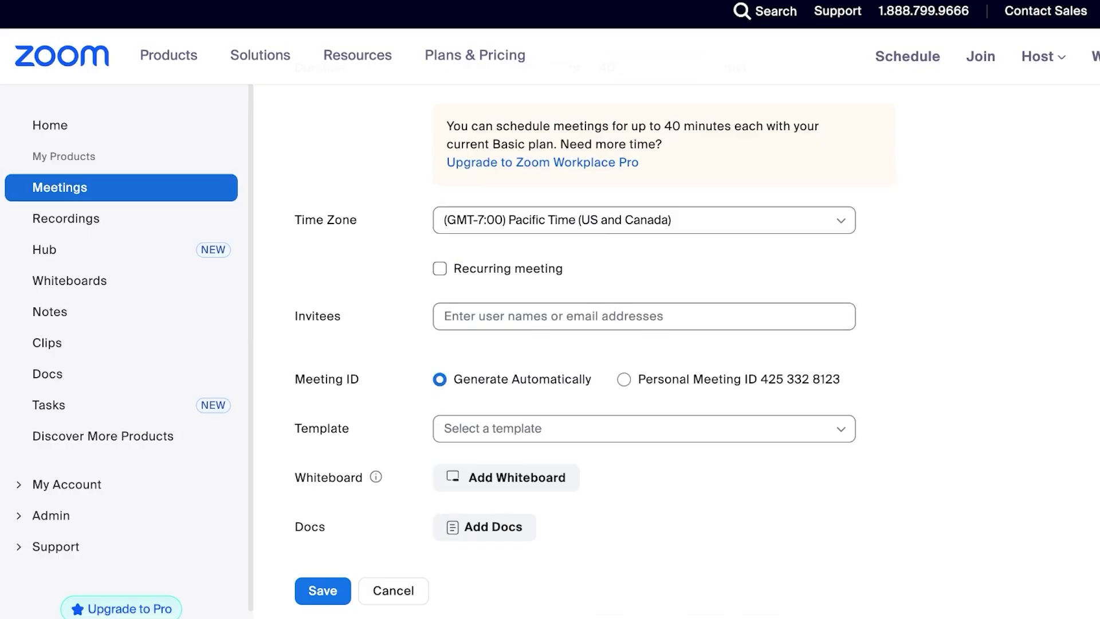
{"action": "left_click", "coordinate": [439, 269]}
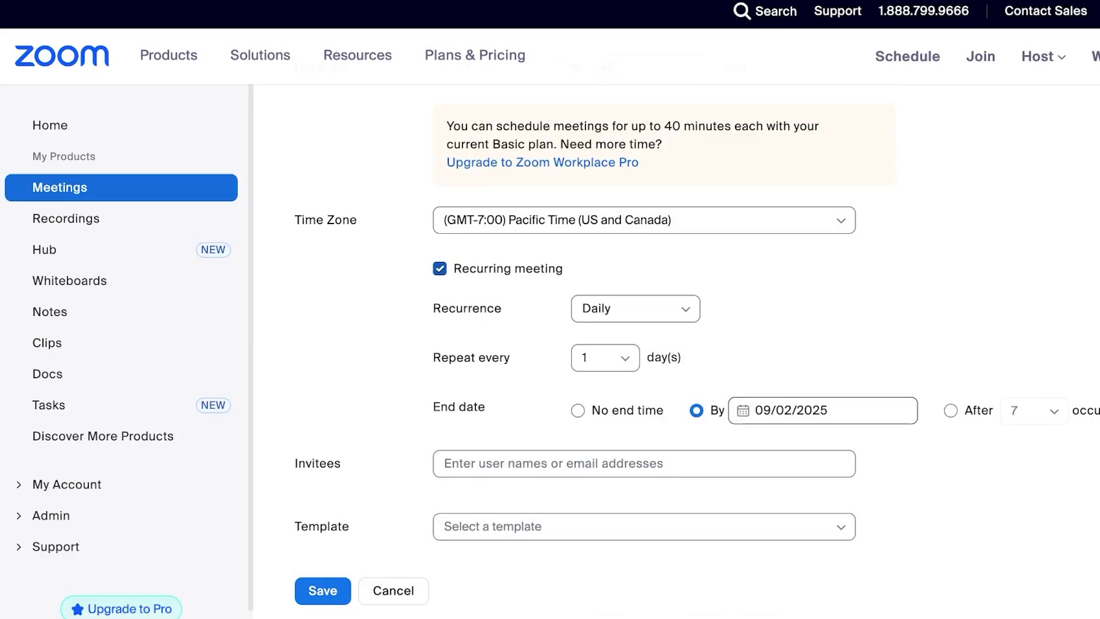
{"action": "left_click", "coordinate": [439, 269]}
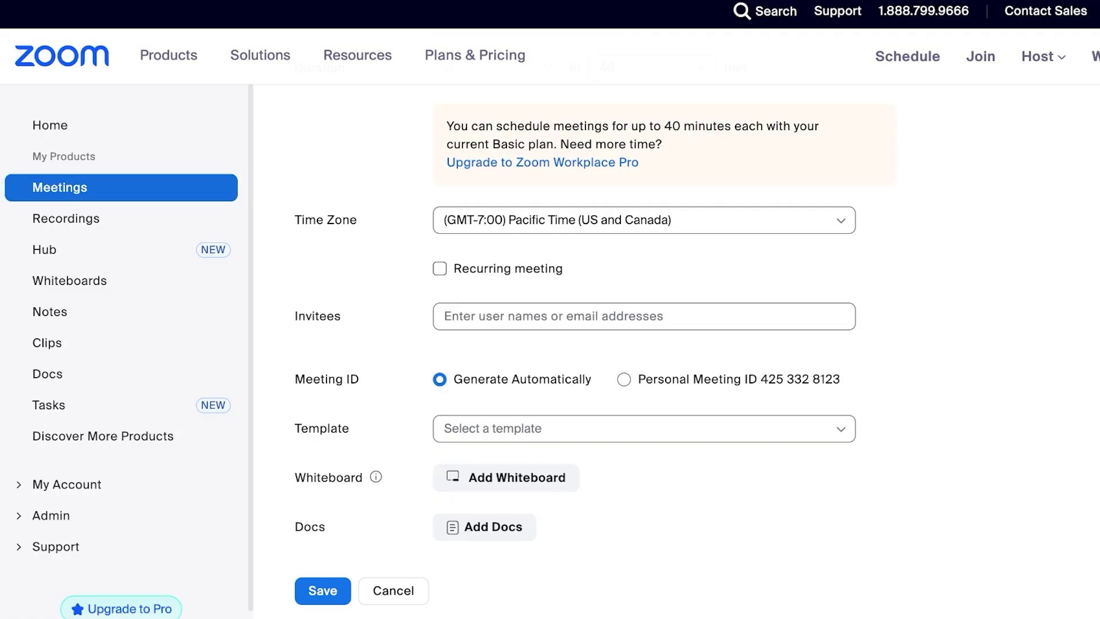
{"action": "left_click", "coordinate": [439, 268]}
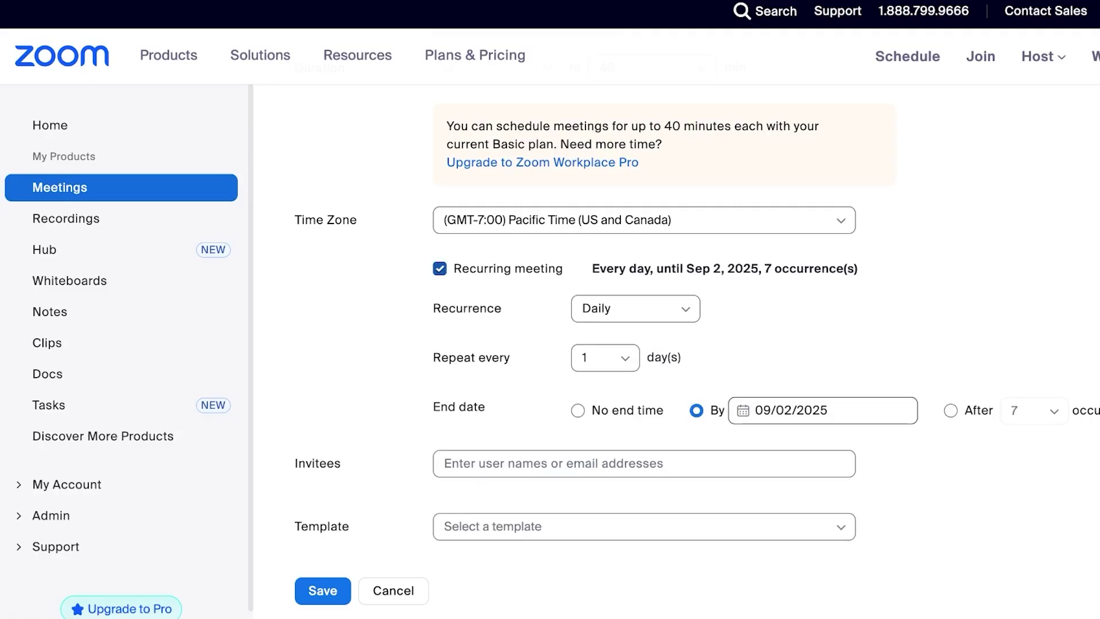
{"action": "key", "text": "Tab"}
{"action": "key", "text": "space"}
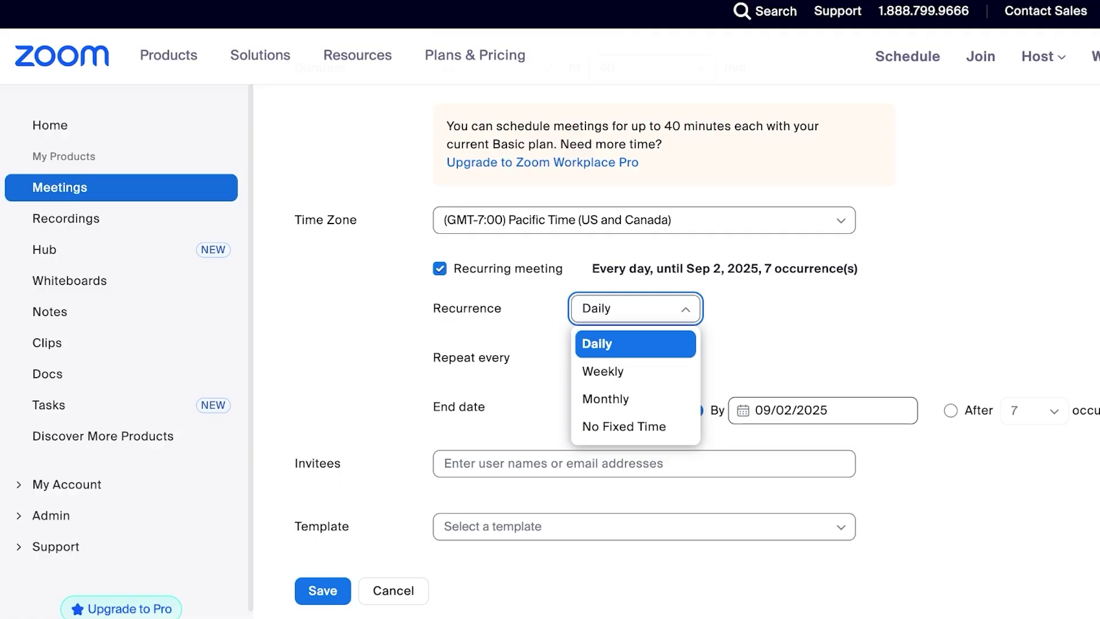
{"action": "key", "text": "Down"}
{"action": "key", "text": "Down"}
{"action": "key", "text": "Down"}
{"action": "key", "text": "Return"}
{"action": "key", "text": "space"}
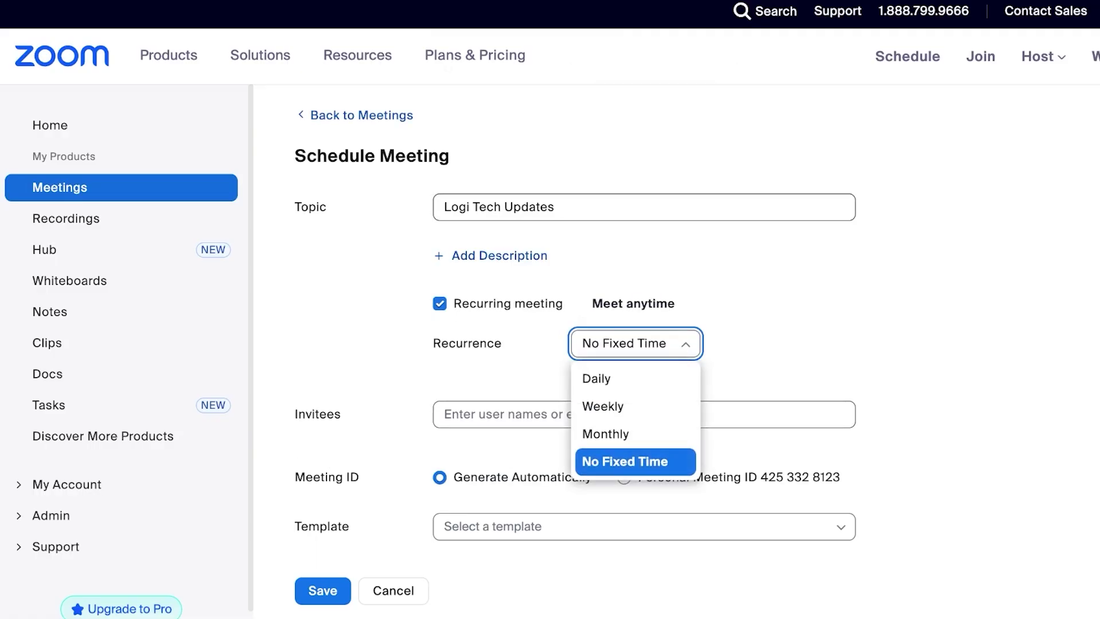
{"action": "key", "text": "Down"}
{"action": "key", "text": "Return"}
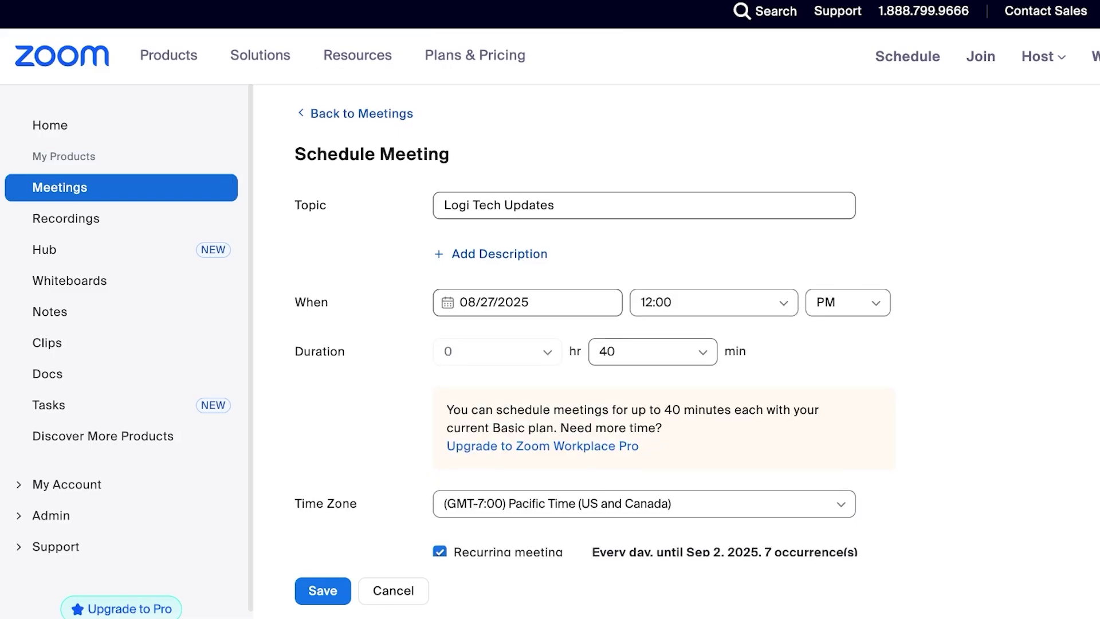
{"action": "key", "text": "space"}
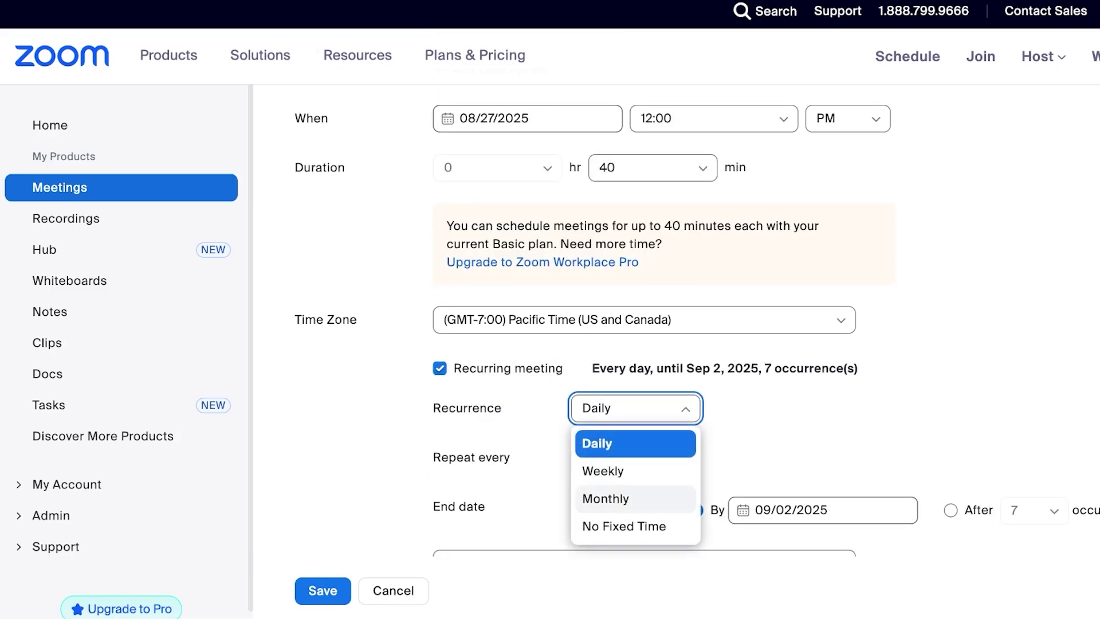
{"action": "scroll", "coordinate": [635, 487], "scroll_direction": "down", "scroll_amount": 1}
{"action": "left_click", "coordinate": [439, 311]}
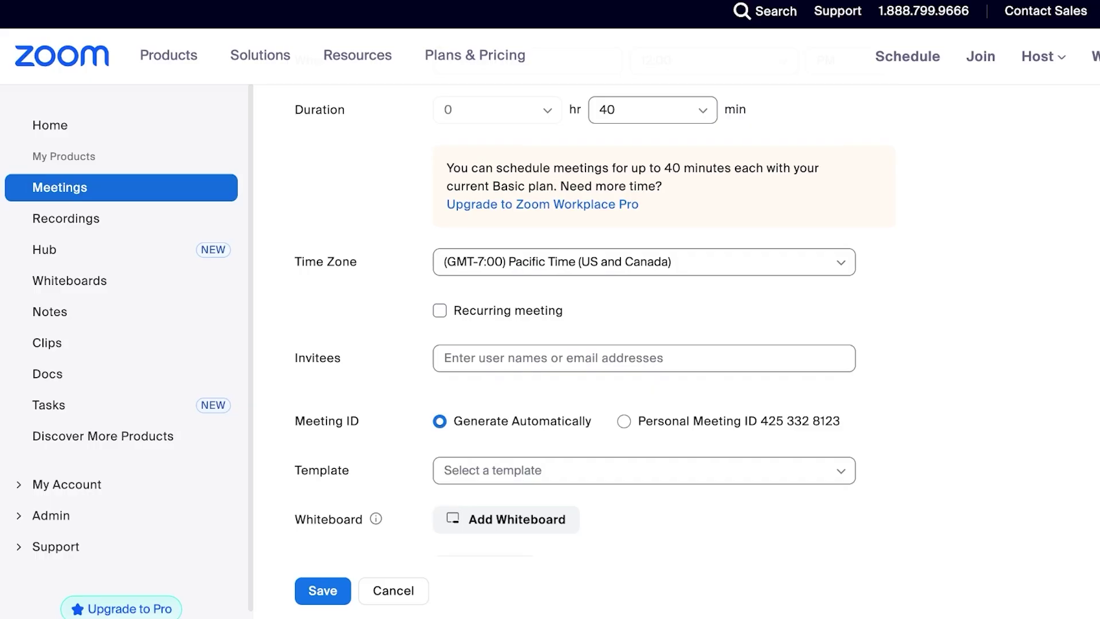
Add the invitee's e-mail address to the Invitees field.
{"action": "left_click", "coordinate": [643, 358]}
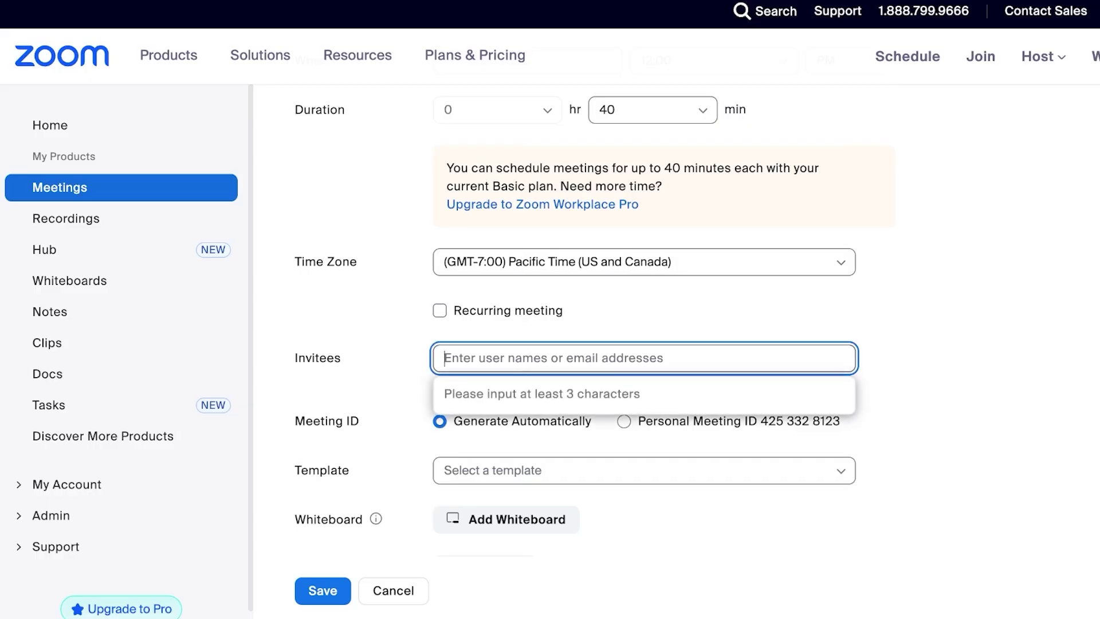
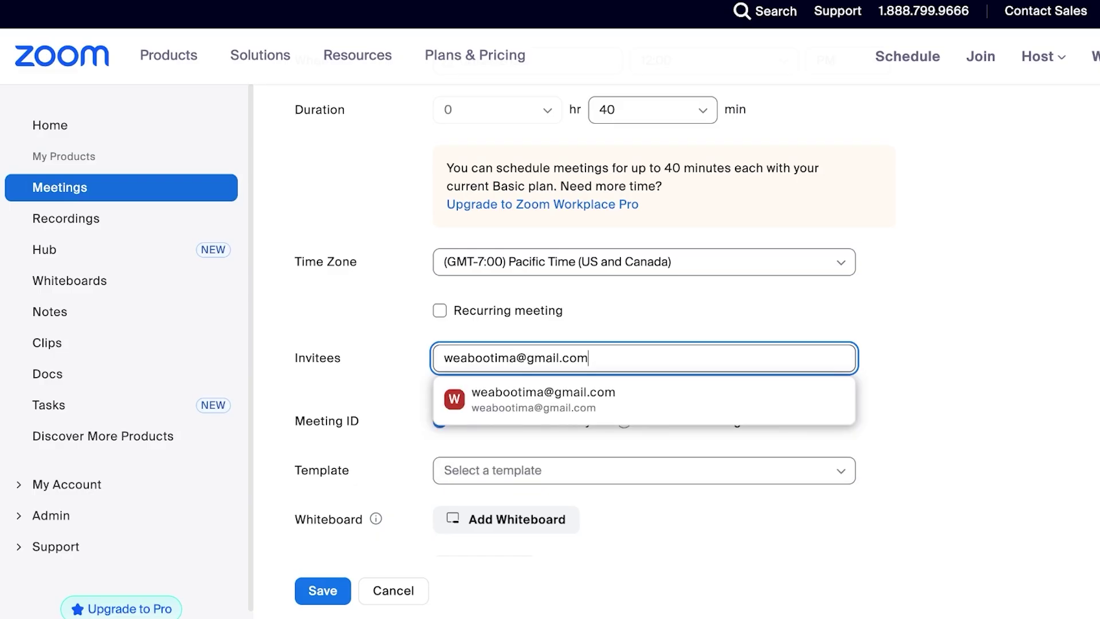
{"action": "key", "text": "Return"}
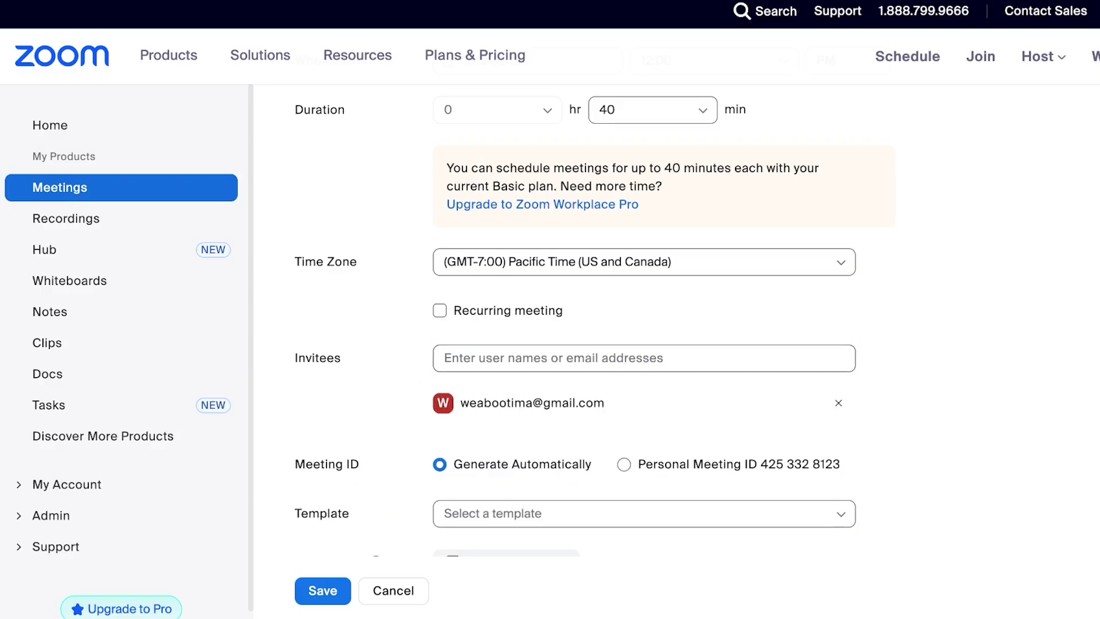
{"action": "scroll", "coordinate": [574, 321], "scroll_direction": "down", "scroll_amount": 3}
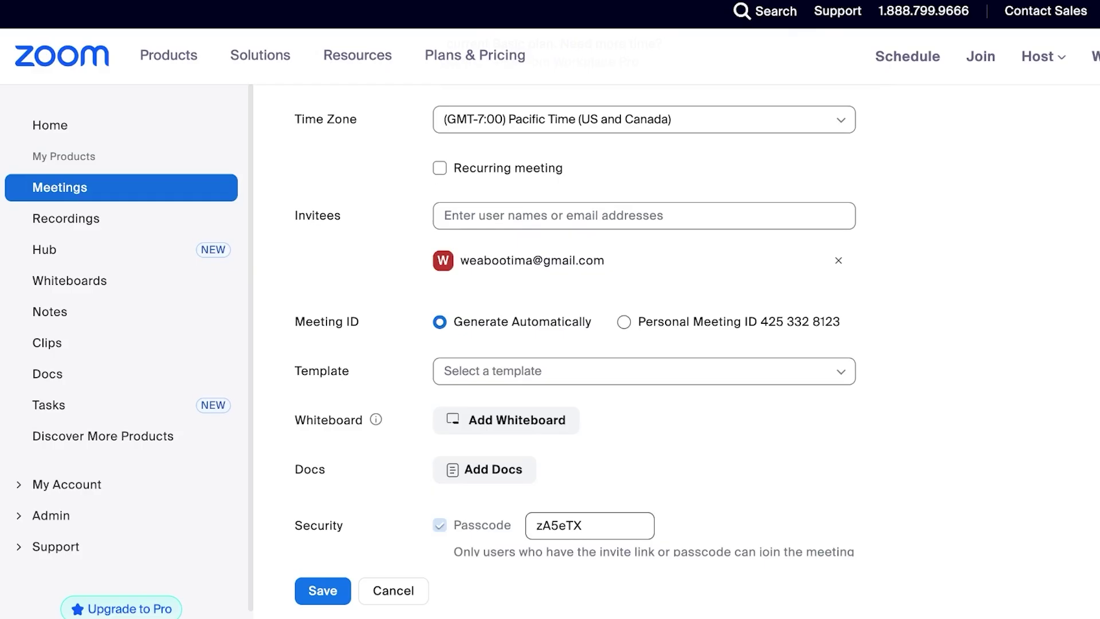
Use the Personal Meeting ID for the meeting and edit its passcode.
{"action": "left_click", "coordinate": [624, 322]}
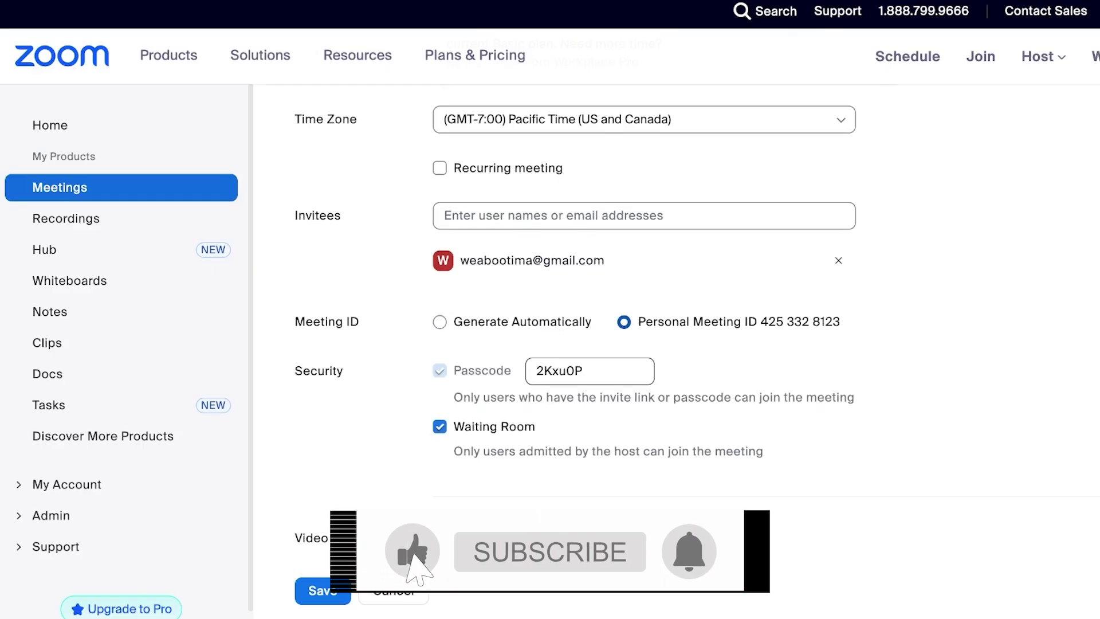
{"action": "scroll", "coordinate": [575, 321], "scroll_direction": "down", "scroll_amount": 2}
{"action": "left_click", "coordinate": [440, 238]}
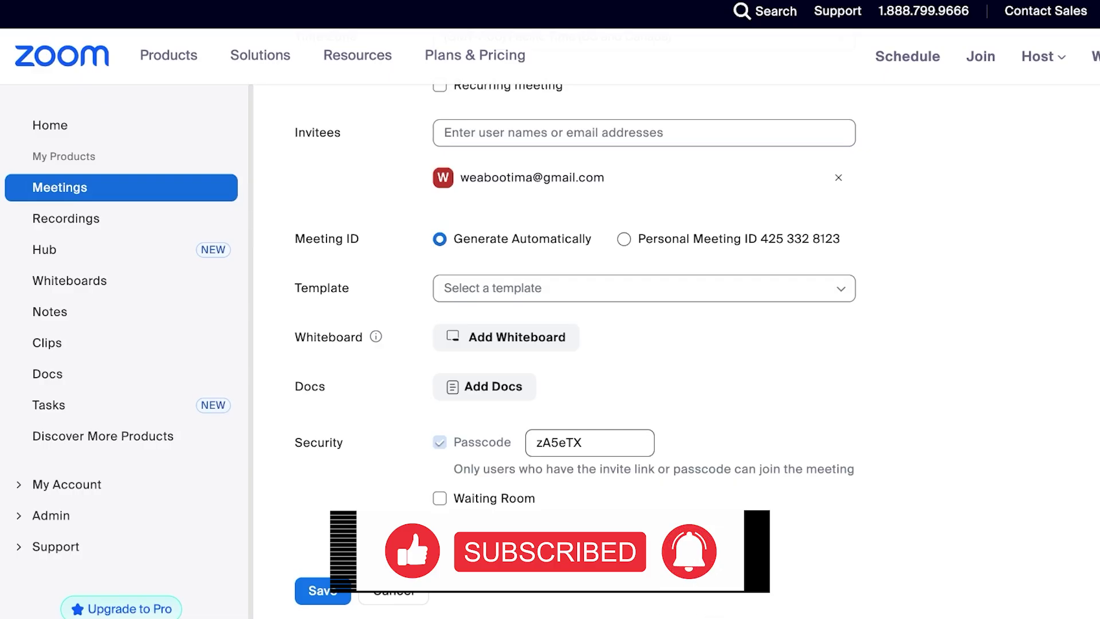
{"action": "left_click", "coordinate": [624, 238]}
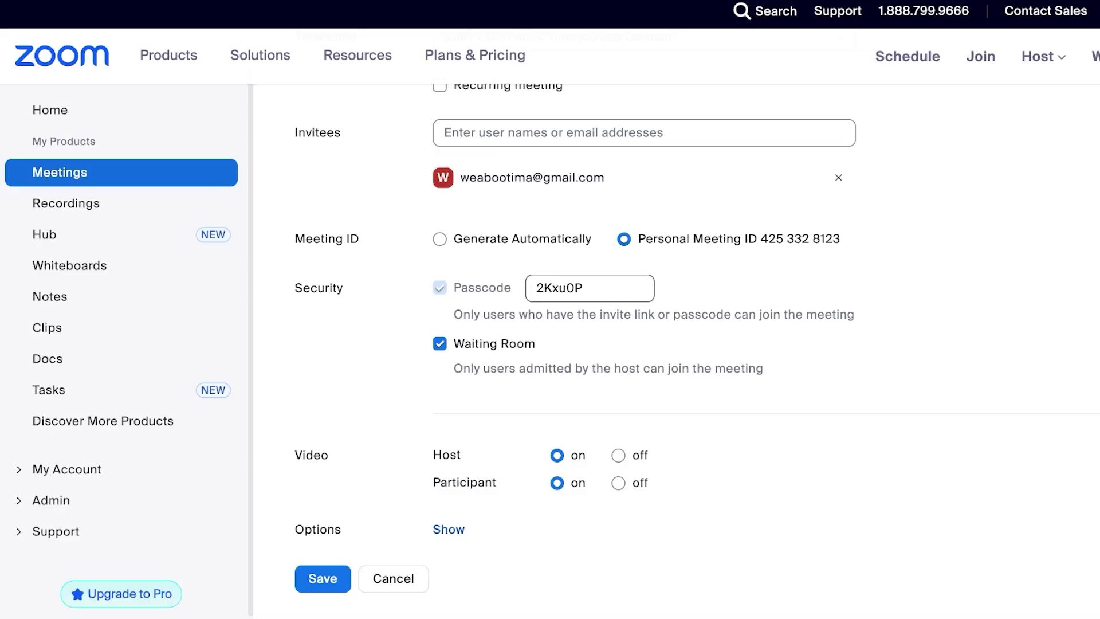
{"action": "left_click", "coordinate": [607, 288]}
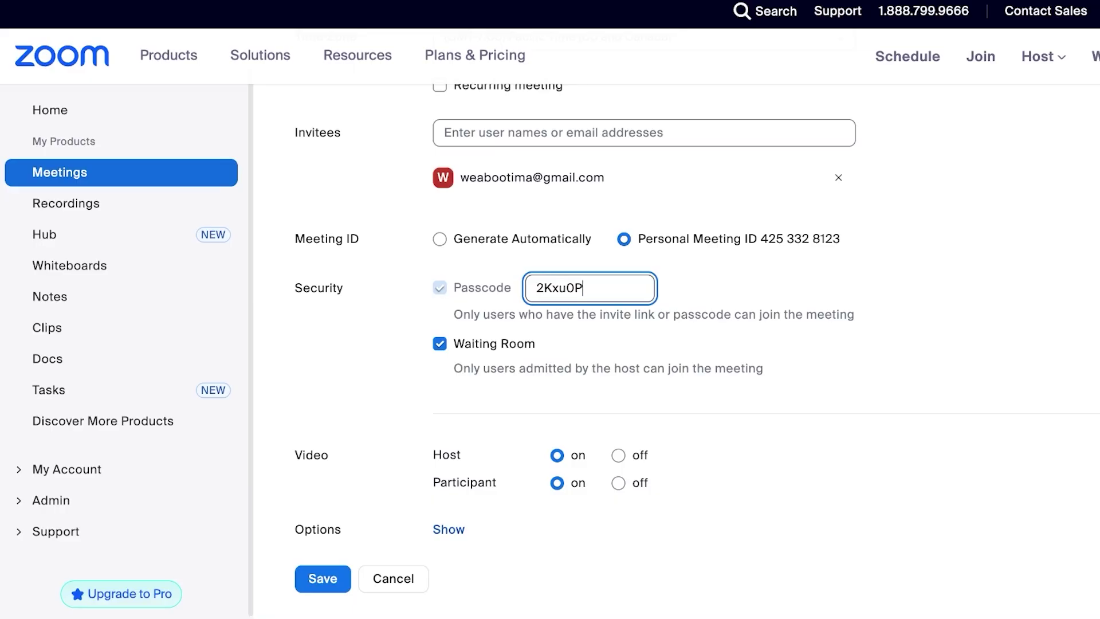
{"action": "key", "text": "BackSpace"}
{"action": "key", "text": "BackSpace"}
{"action": "key", "text": "BackSpace"}
{"action": "key", "text": "BackSpace"}
{"action": "key", "text": "BackSpace"}
{"action": "key", "text": "BackSpace"}
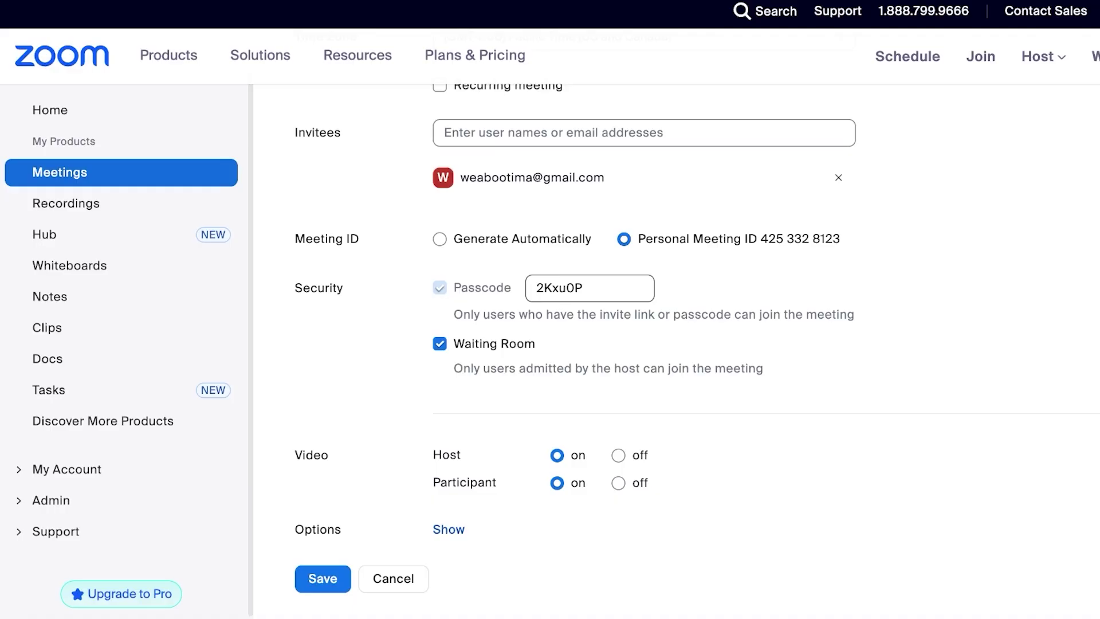
Switch to an auto-generated meeting ID and set the meeting template to None.
{"action": "left_click", "coordinate": [440, 238]}
{"action": "left_click", "coordinate": [644, 288]}
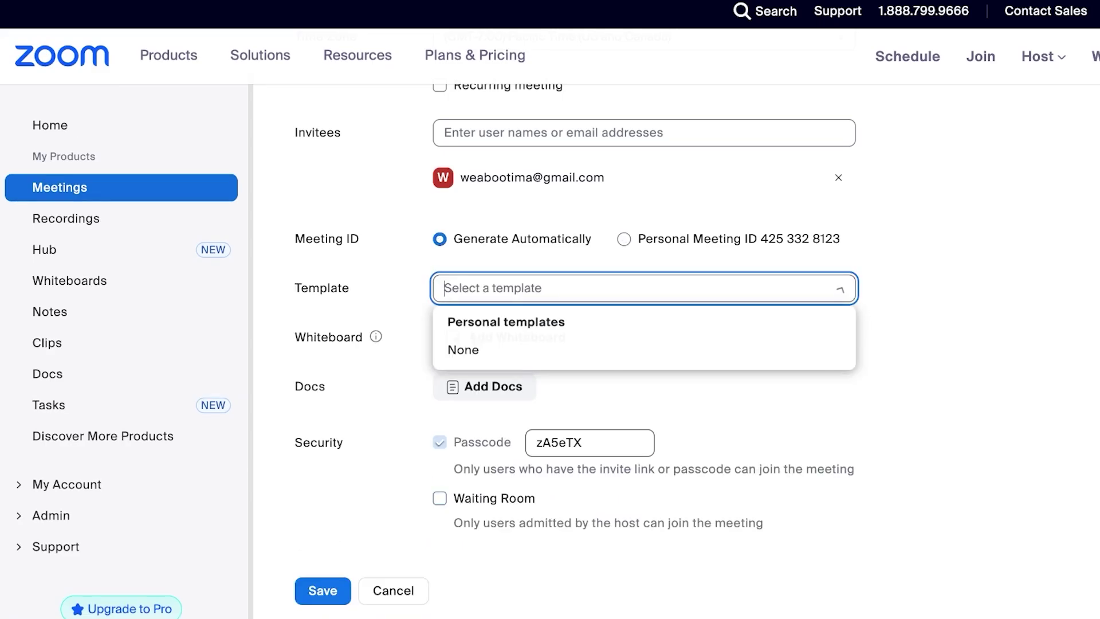
{"action": "left_click", "coordinate": [643, 351]}
{"action": "left_click", "coordinate": [716, 360]}
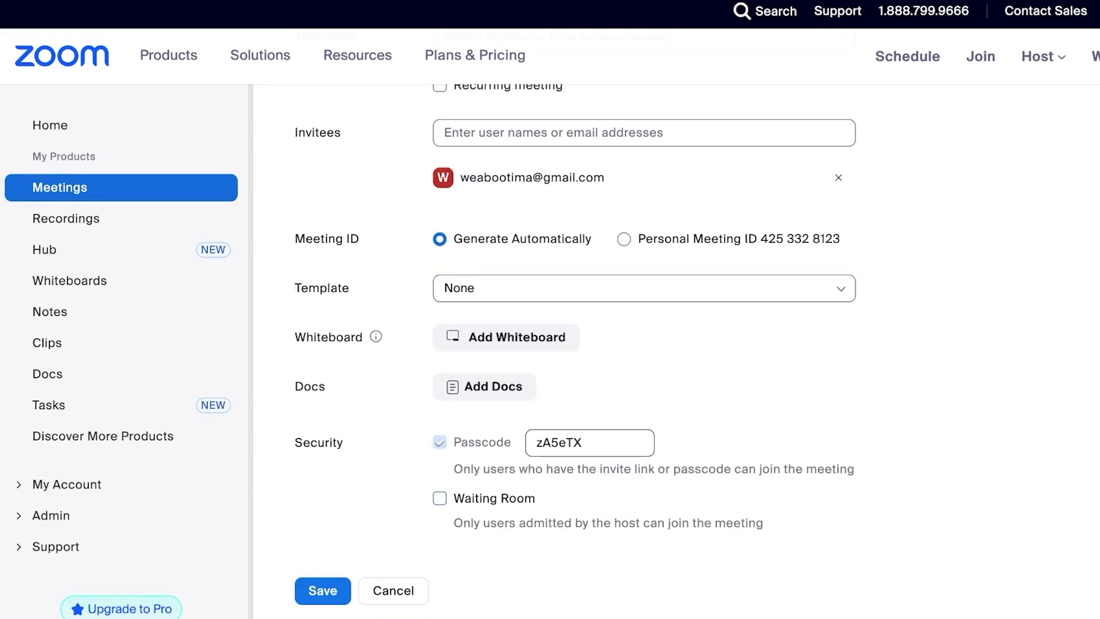
Browse the whiteboard template categories, including mapping, icebreakers and Friends and Family.
{"action": "left_click", "coordinate": [506, 337]}
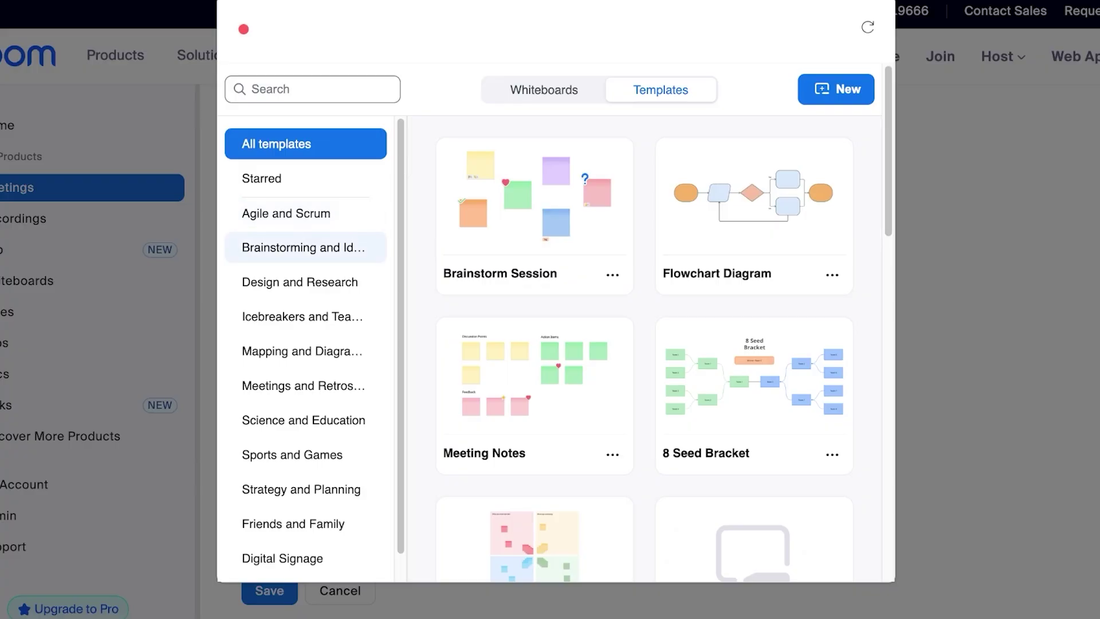
{"action": "left_click", "coordinate": [302, 351]}
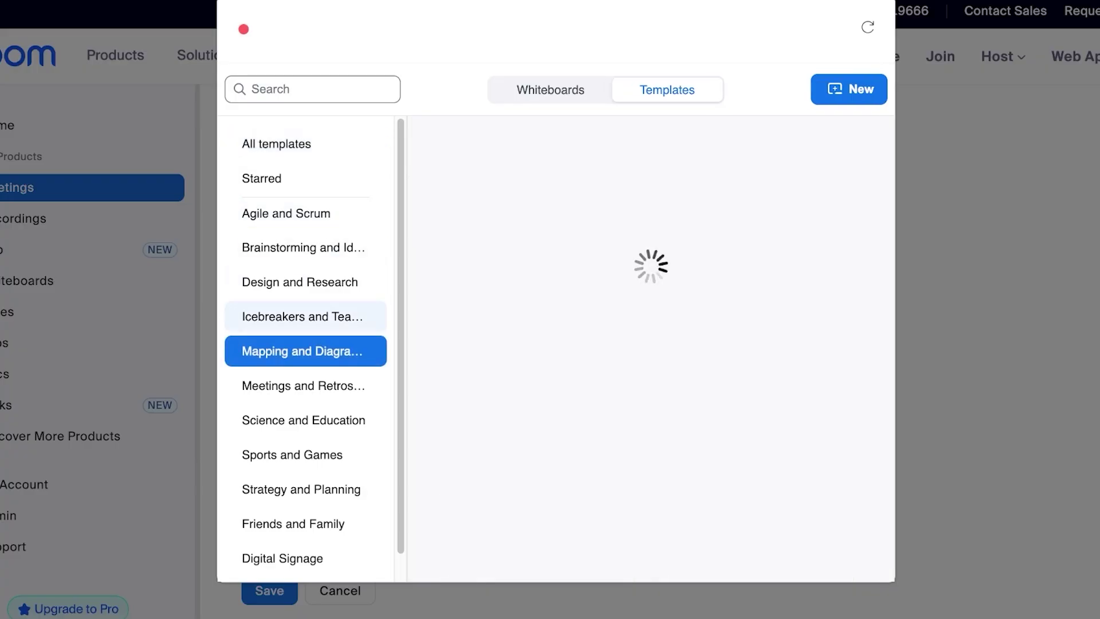
{"action": "left_click", "coordinate": [302, 316]}
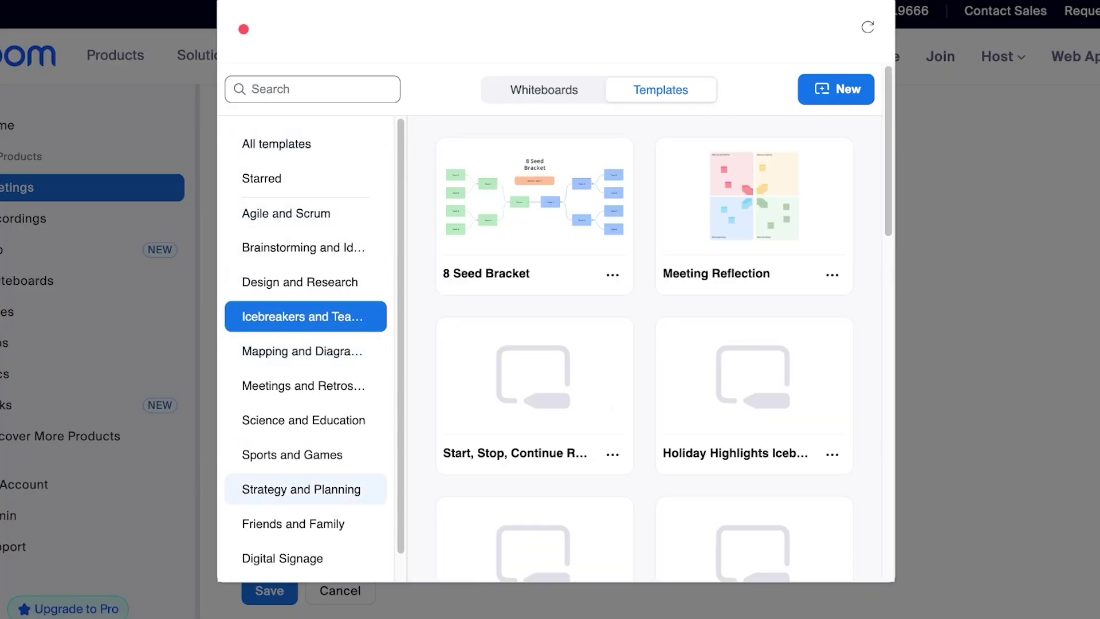
{"action": "scroll", "coordinate": [305, 430], "scroll_direction": "down", "scroll_amount": 1}
{"action": "scroll", "coordinate": [644, 349], "scroll_direction": "down", "scroll_amount": 4}
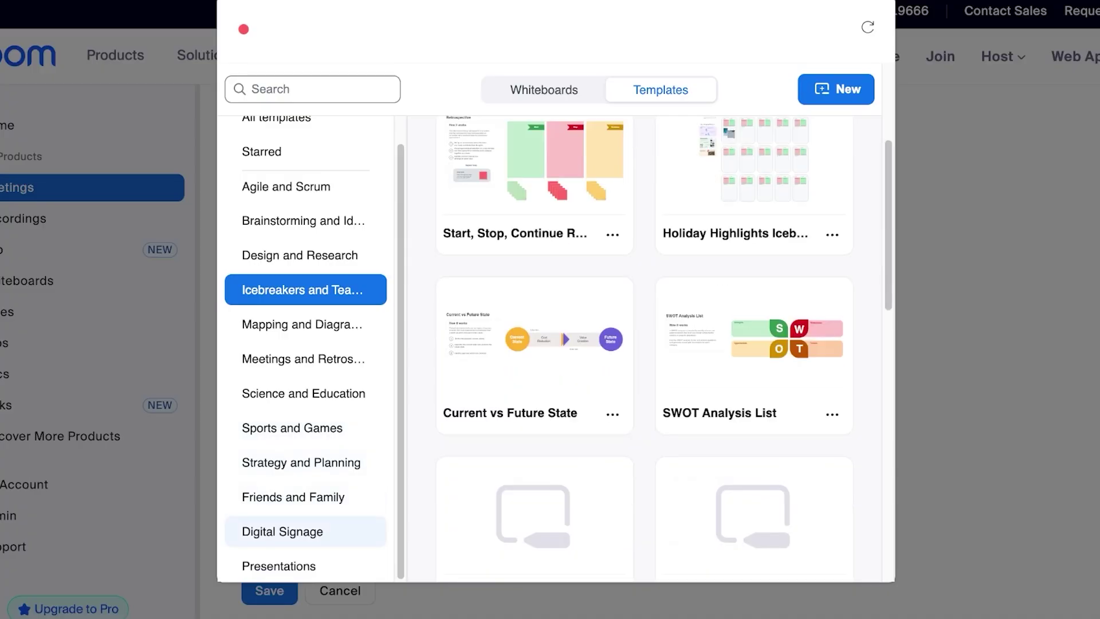
{"action": "left_click", "coordinate": [305, 496]}
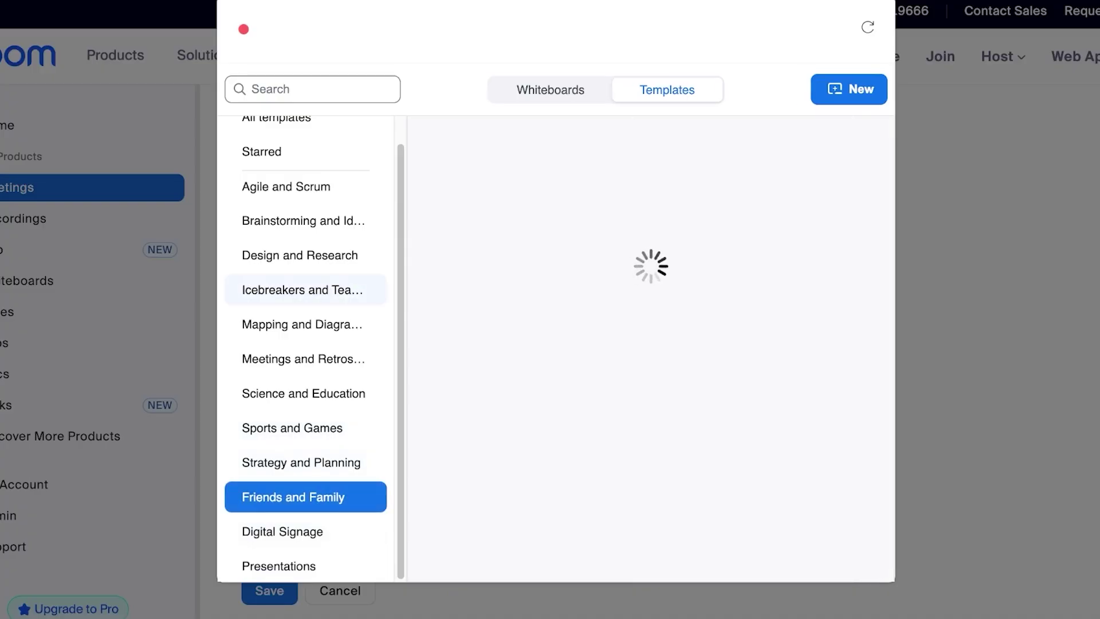
{"action": "scroll", "coordinate": [304, 289], "scroll_direction": "up", "scroll_amount": 1}
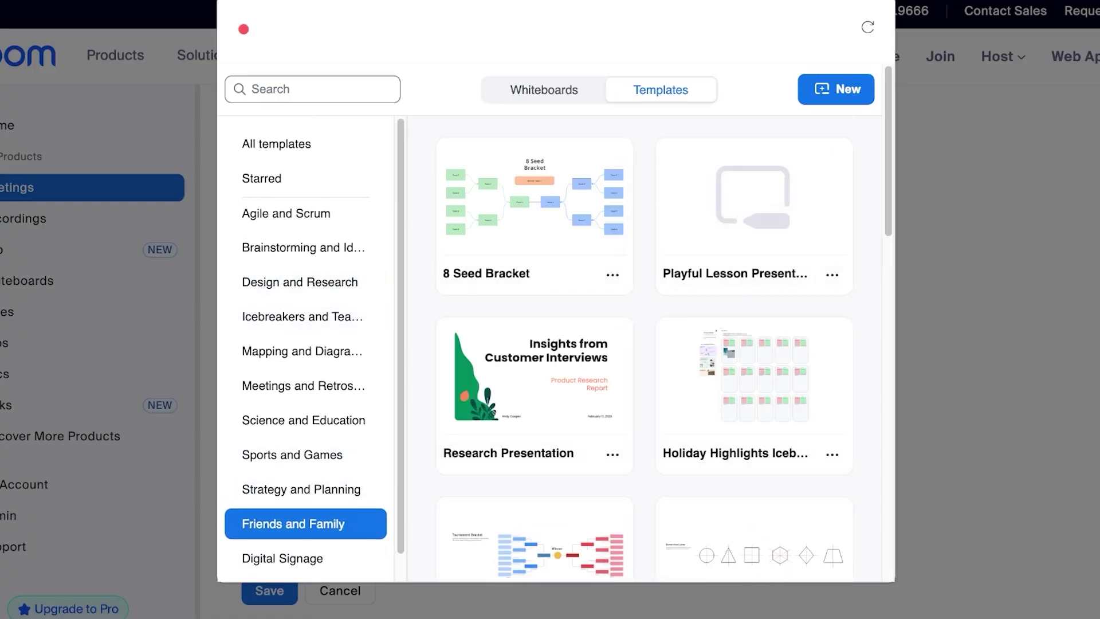
{"action": "scroll", "coordinate": [645, 349], "scroll_direction": "down", "scroll_amount": 3}
{"action": "scroll", "coordinate": [645, 349], "scroll_direction": "up", "scroll_amount": 3}
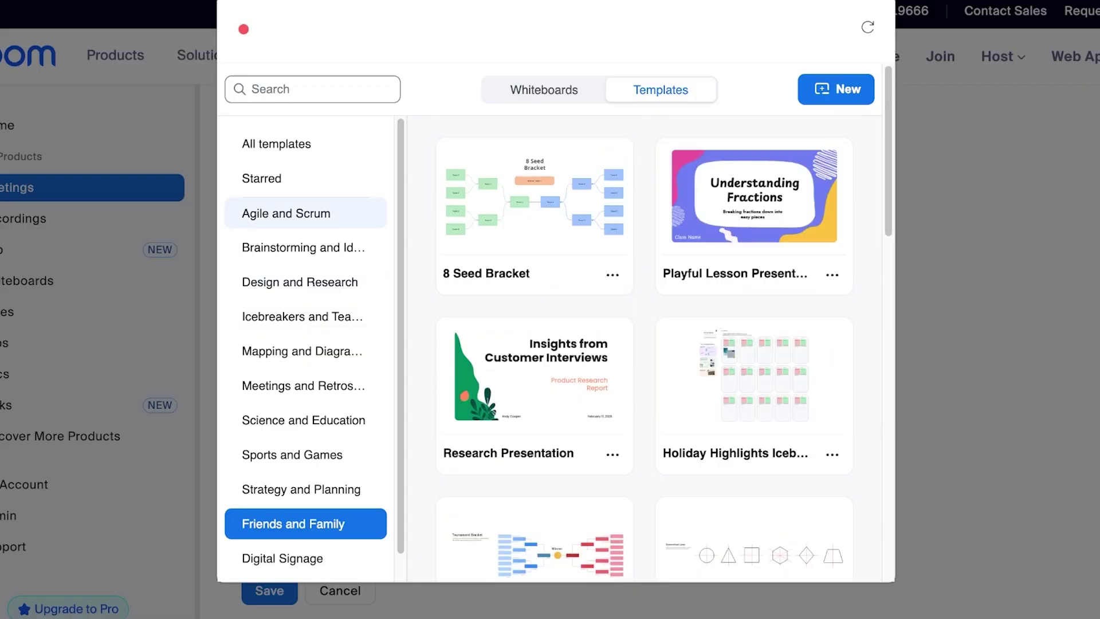
{"action": "left_click", "coordinate": [306, 143]}
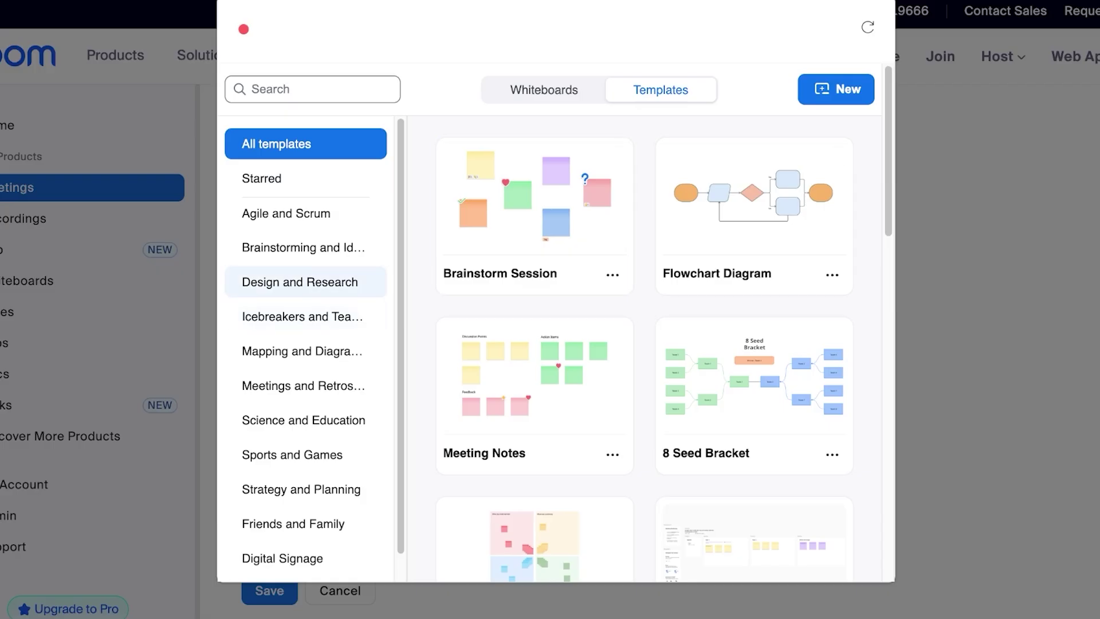
Choose the Meeting Notes template from the Design and Research category.
{"action": "left_click", "coordinate": [299, 281]}
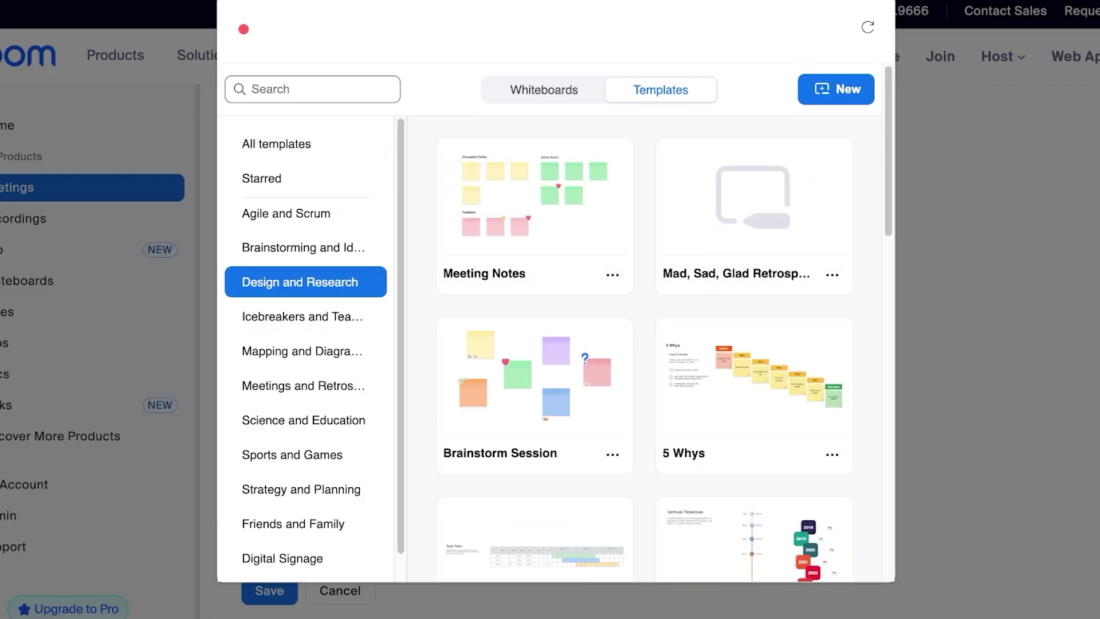
{"action": "scroll", "coordinate": [532, 297], "scroll_direction": "down", "scroll_amount": 8}
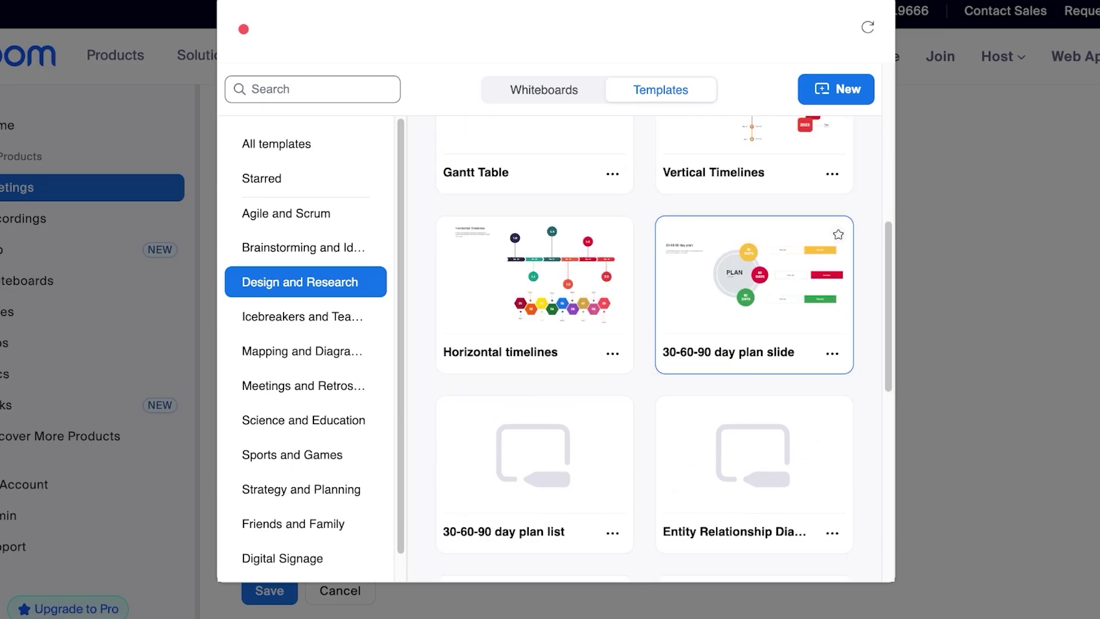
{"action": "scroll", "coordinate": [533, 297], "scroll_direction": "down", "scroll_amount": 4}
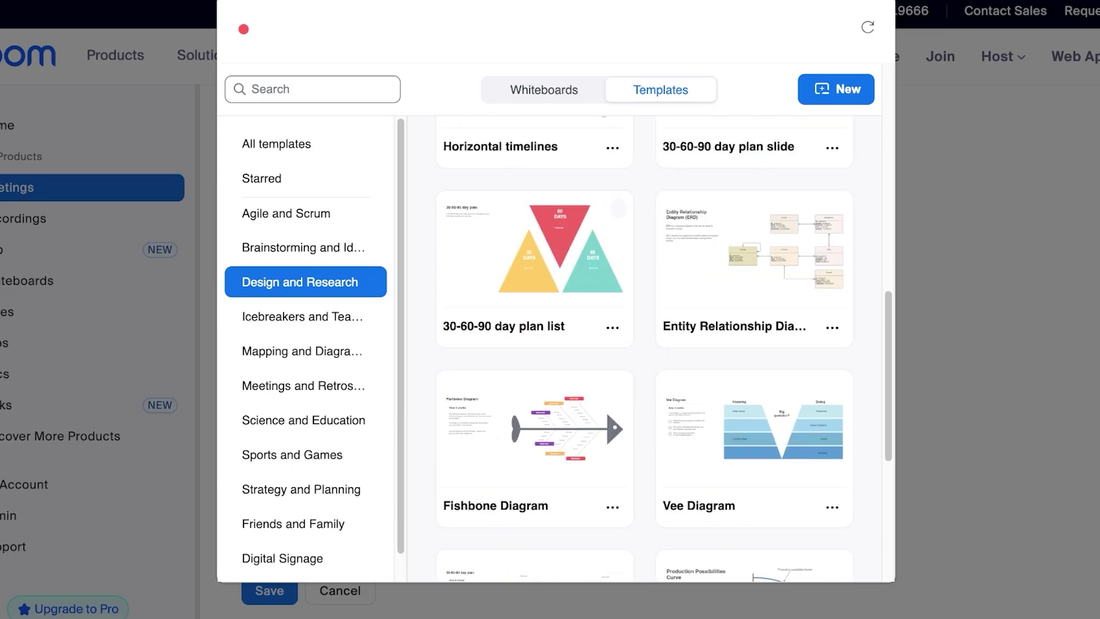
{"action": "scroll", "coordinate": [750, 217], "scroll_direction": "down", "scroll_amount": 2}
{"action": "scroll", "coordinate": [754, 258], "scroll_direction": "down", "scroll_amount": 5}
{"action": "scroll", "coordinate": [754, 257], "scroll_direction": "up", "scroll_amount": 18}
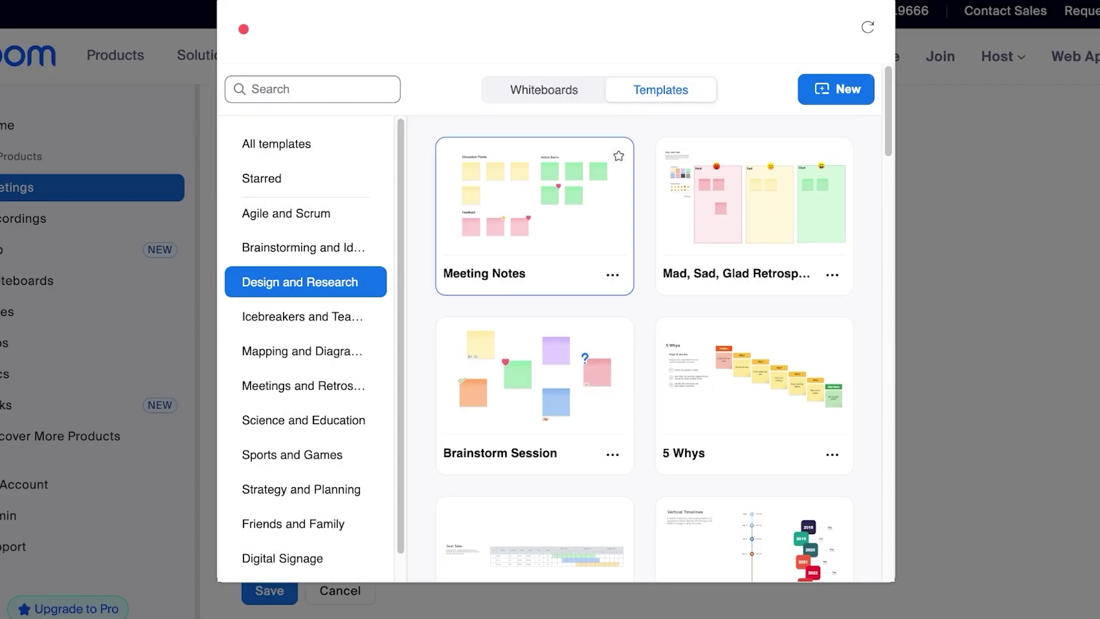
{"action": "left_click", "coordinate": [535, 206]}
{"action": "key", "text": "Escape"}
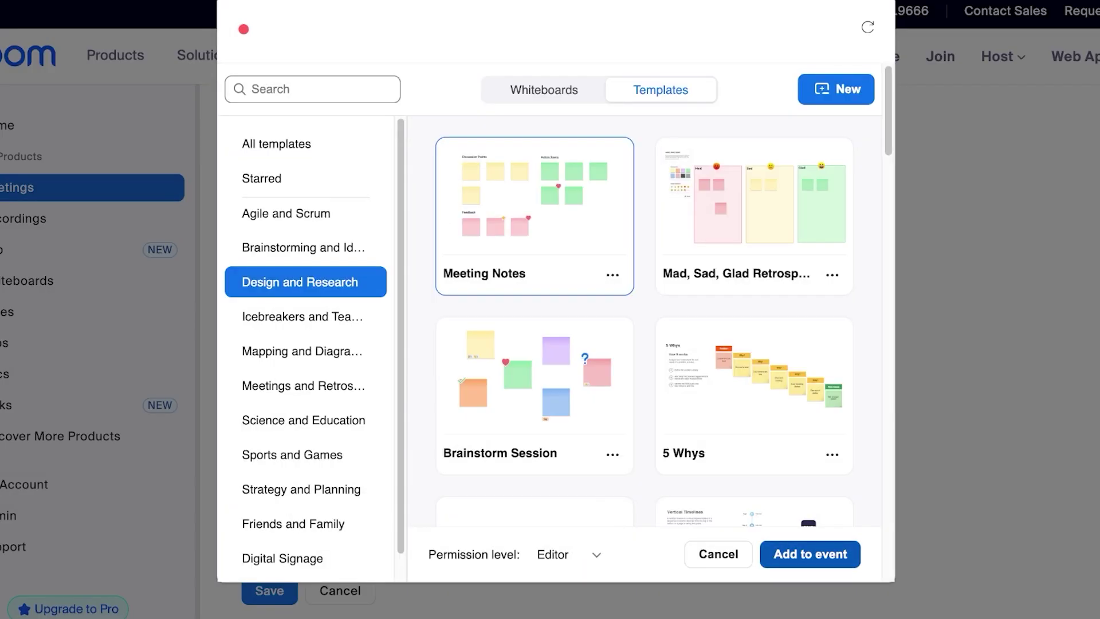
Set the whiteboard permission level to Viewer and add Meeting Notes to the meeting.
{"action": "left_click", "coordinate": [567, 553]}
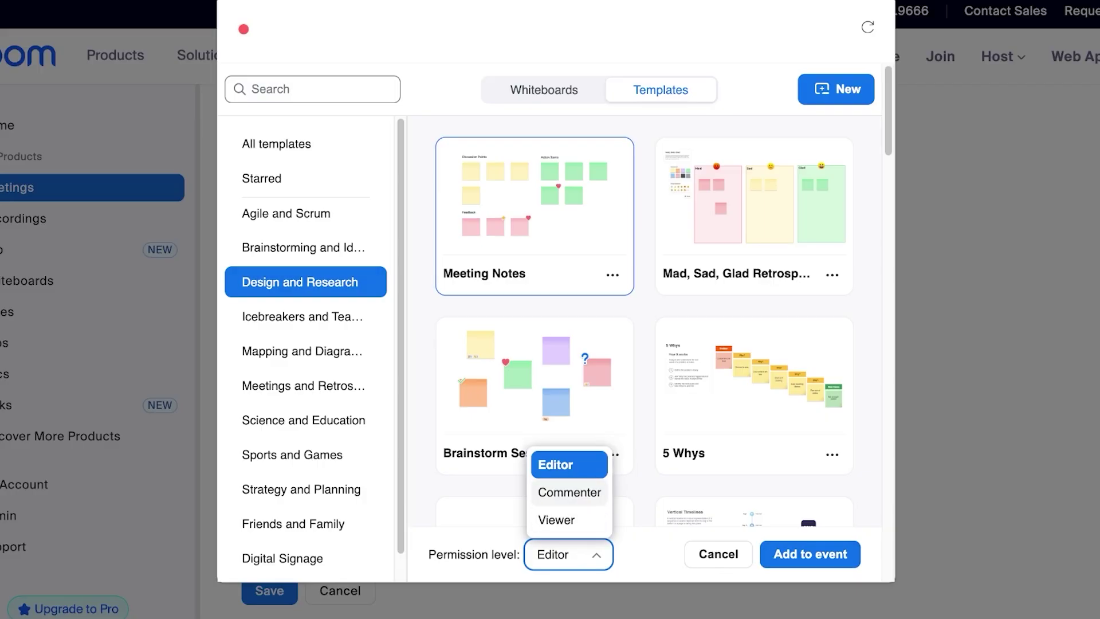
{"action": "left_click", "coordinate": [570, 491]}
{"action": "left_click", "coordinate": [573, 554]}
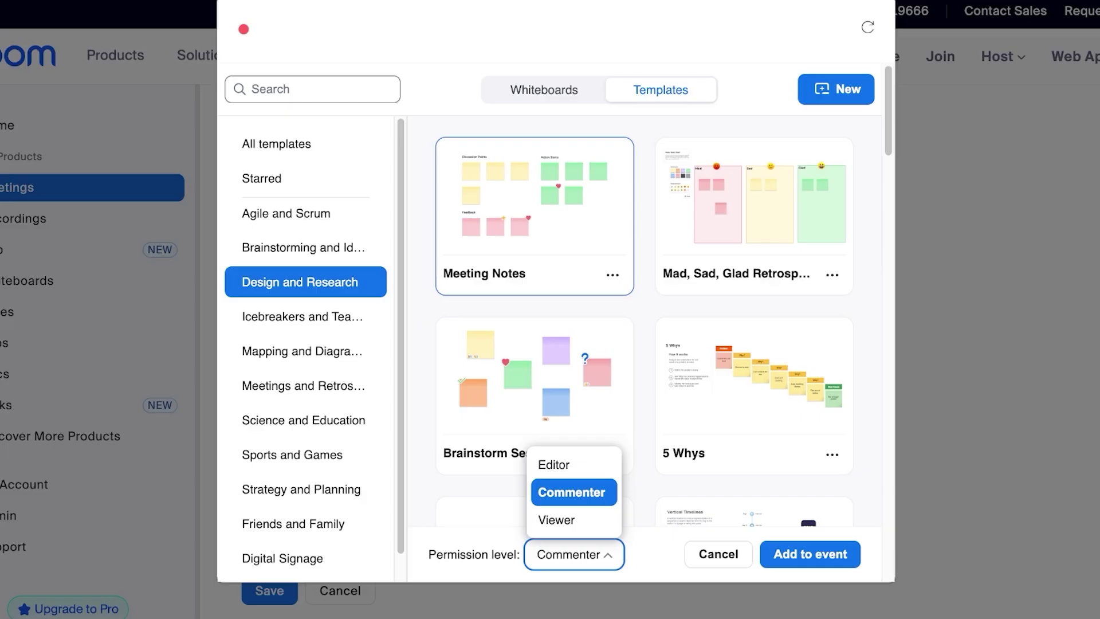
{"action": "left_click", "coordinate": [556, 519]}
{"action": "left_click", "coordinate": [810, 554]}
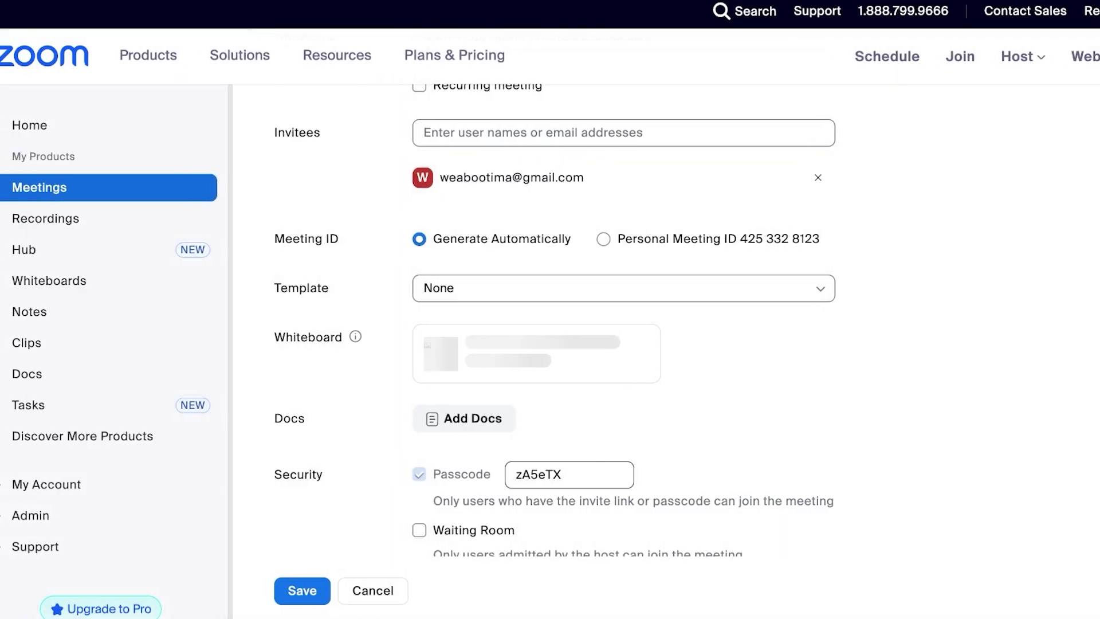
Keep continuous meeting chat on, with host video on and participant video off.
{"action": "scroll", "coordinate": [550, 229], "scroll_direction": "down", "scroll_amount": 3}
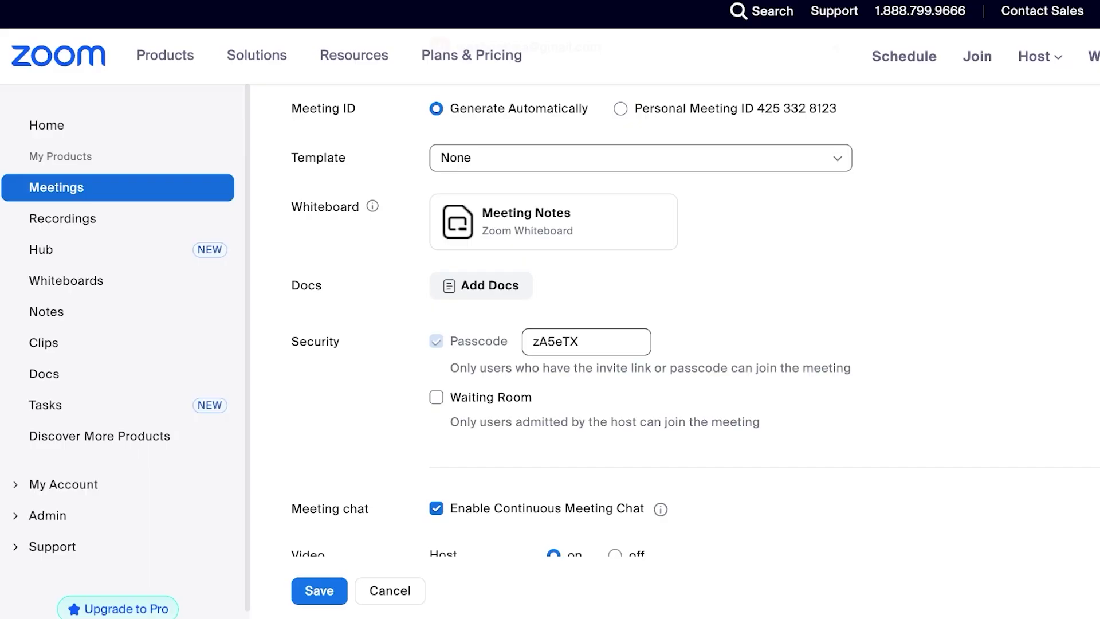
{"action": "scroll", "coordinate": [549, 343], "scroll_direction": "down", "scroll_amount": 4}
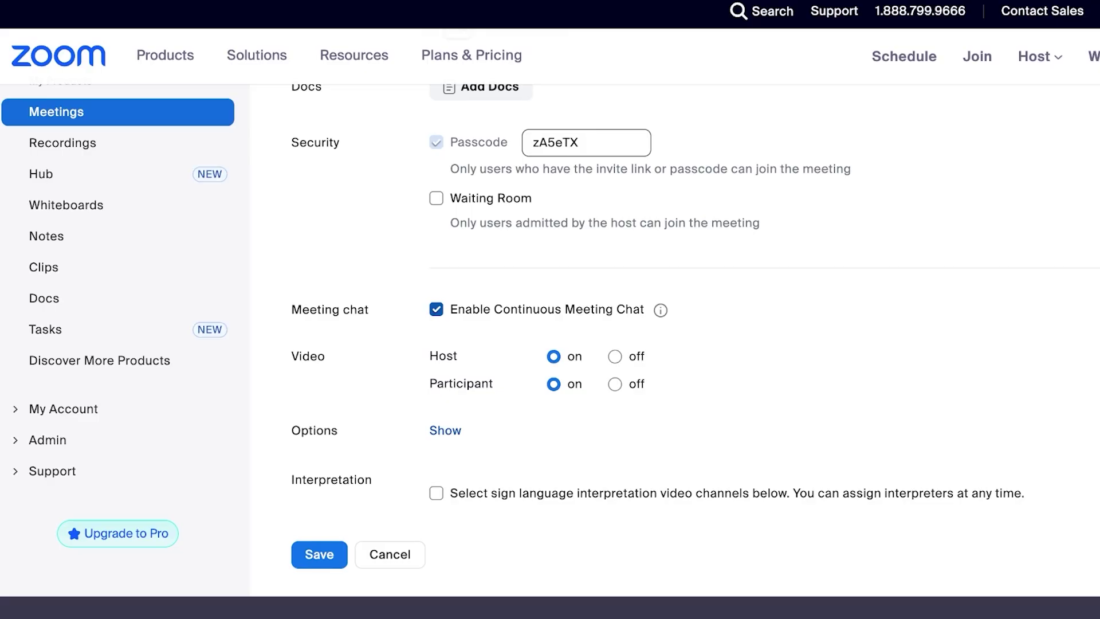
{"action": "left_click", "coordinate": [437, 309]}
{"action": "left_click", "coordinate": [437, 309]}
{"action": "left_click", "coordinate": [614, 357]}
{"action": "left_click", "coordinate": [615, 384]}
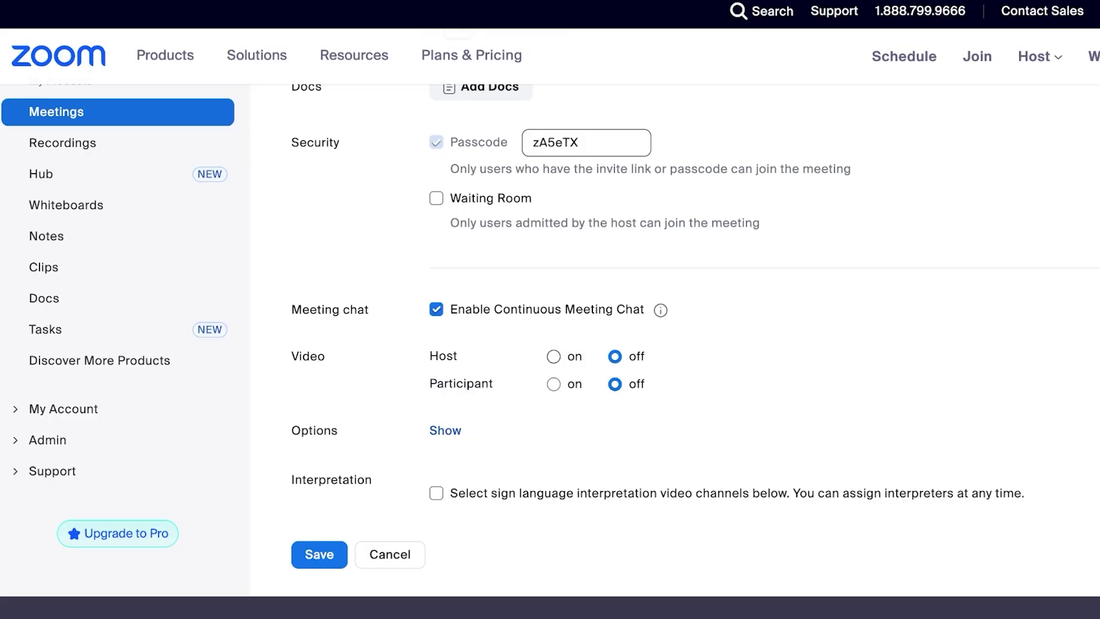
{"action": "left_click", "coordinate": [553, 356]}
{"action": "scroll", "coordinate": [675, 338], "scroll_direction": "down", "scroll_amount": 3}
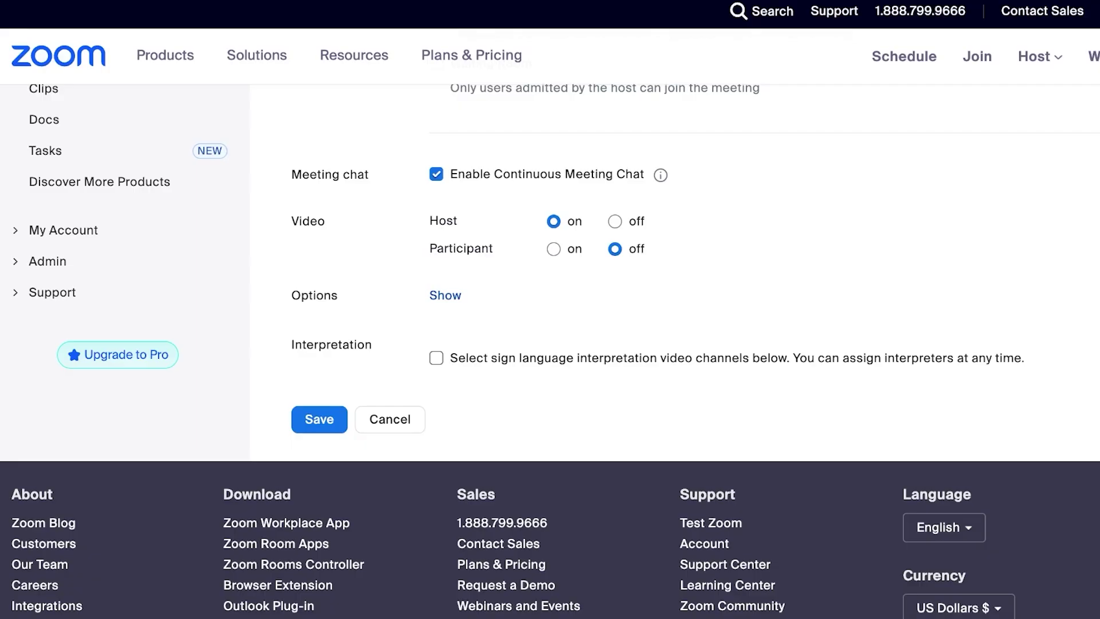
Leave sign language interpretation off and reveal the additional meeting options.
{"action": "left_click", "coordinate": [435, 358]}
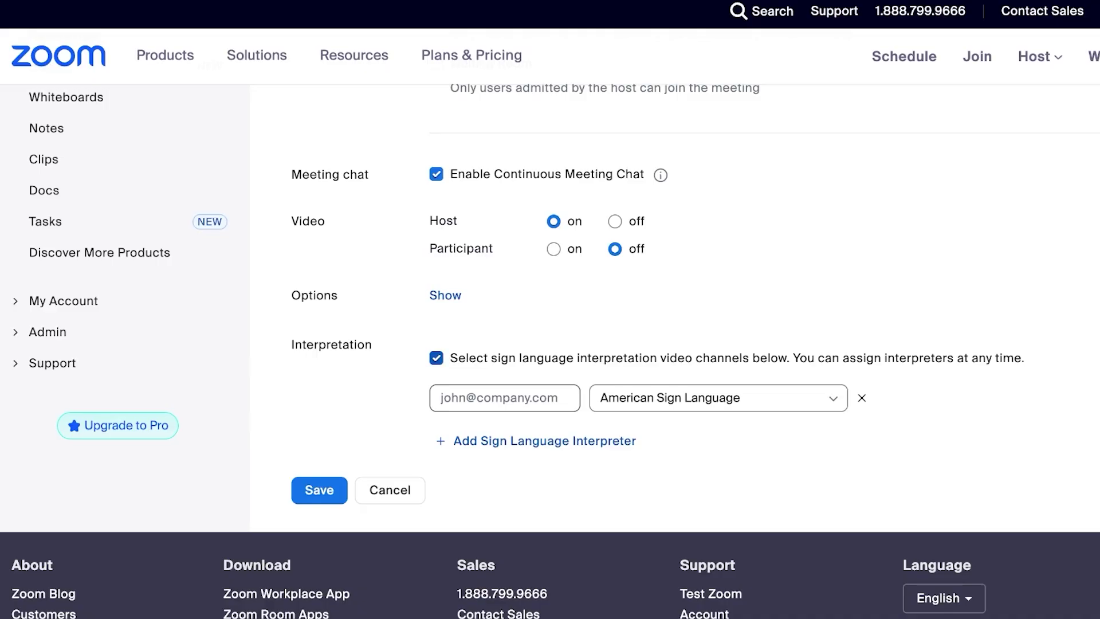
{"action": "key", "text": "space"}
{"action": "key", "text": "space"}
{"action": "key", "text": "space"}
{"action": "key", "text": "shift+Tab"}
{"action": "key", "text": "Return"}
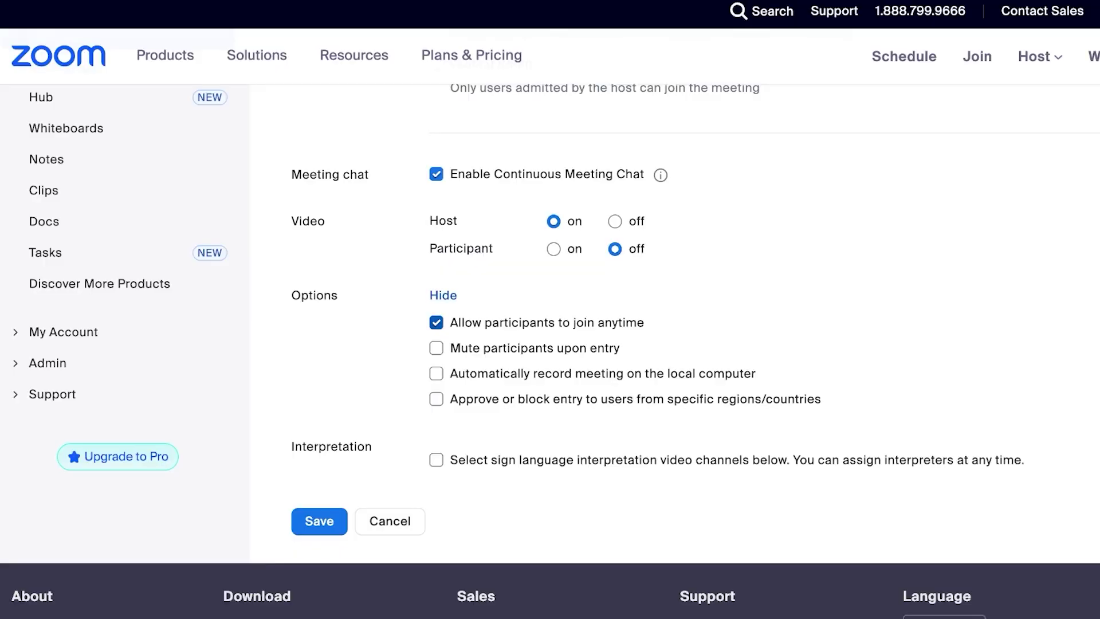
Enable mute on entry and automatic local recording, cancelling the country entry restriction.
{"action": "key", "text": "Tab"}
{"action": "key", "text": "space"}
{"action": "key", "text": "Tab"}
{"action": "key", "text": "space"}
{"action": "key", "text": "Tab"}
{"action": "key", "text": "space"}
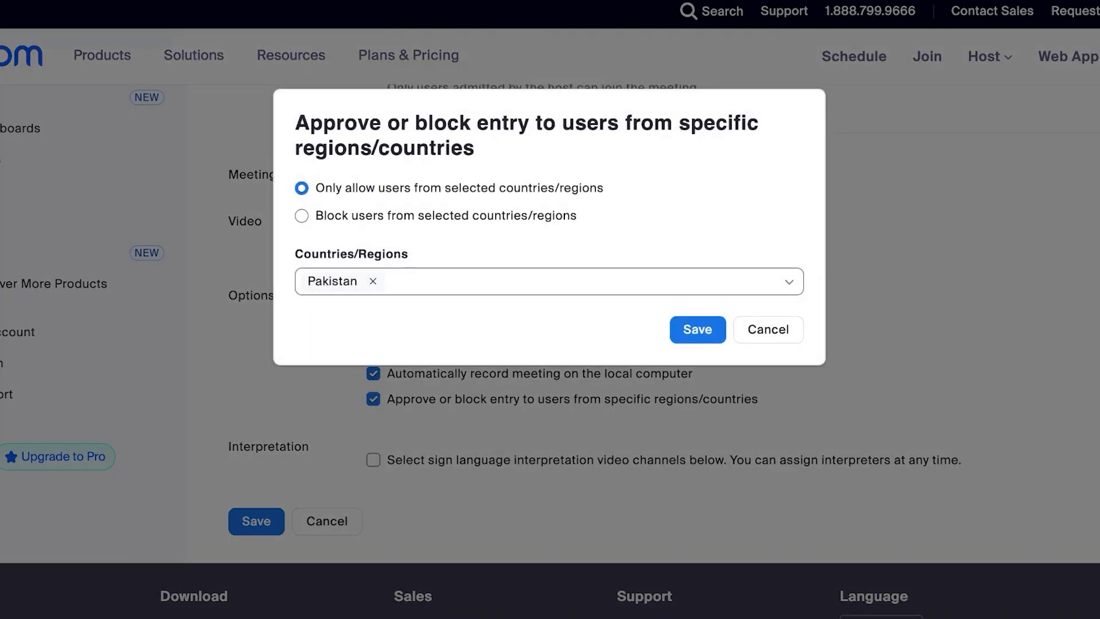
{"action": "key", "text": "Escape"}
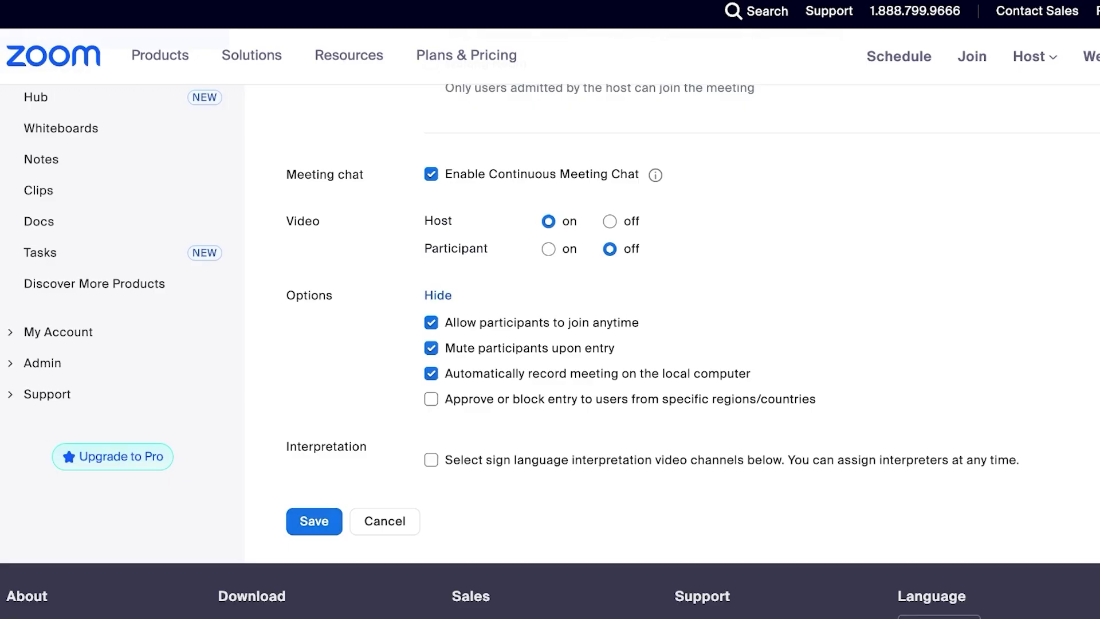
Save the 'Logi Tech Updates' meeting and review its Manage page.
{"action": "left_click", "coordinate": [314, 521]}
{"action": "scroll", "coordinate": [314, 521], "scroll_direction": "up", "scroll_amount": 1}
{"action": "scroll", "coordinate": [550, 351], "scroll_direction": "up", "scroll_amount": 2}
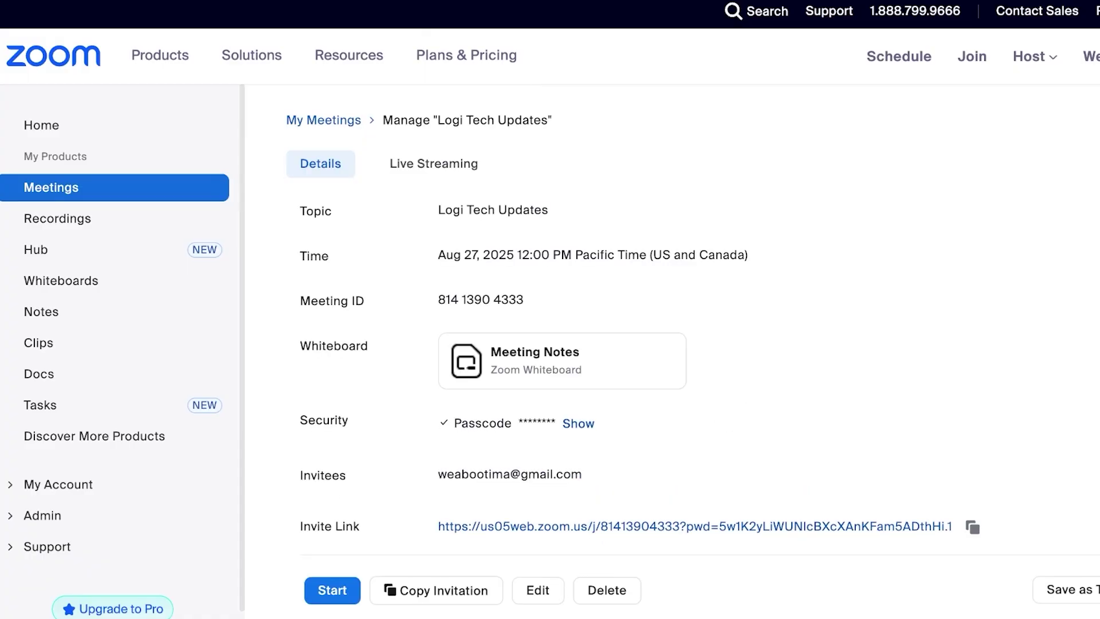
Review the saved Logi Tech Updates meeting details and return to the meetings list.
{"action": "scroll", "coordinate": [630, 321], "scroll_direction": "down", "scroll_amount": 3}
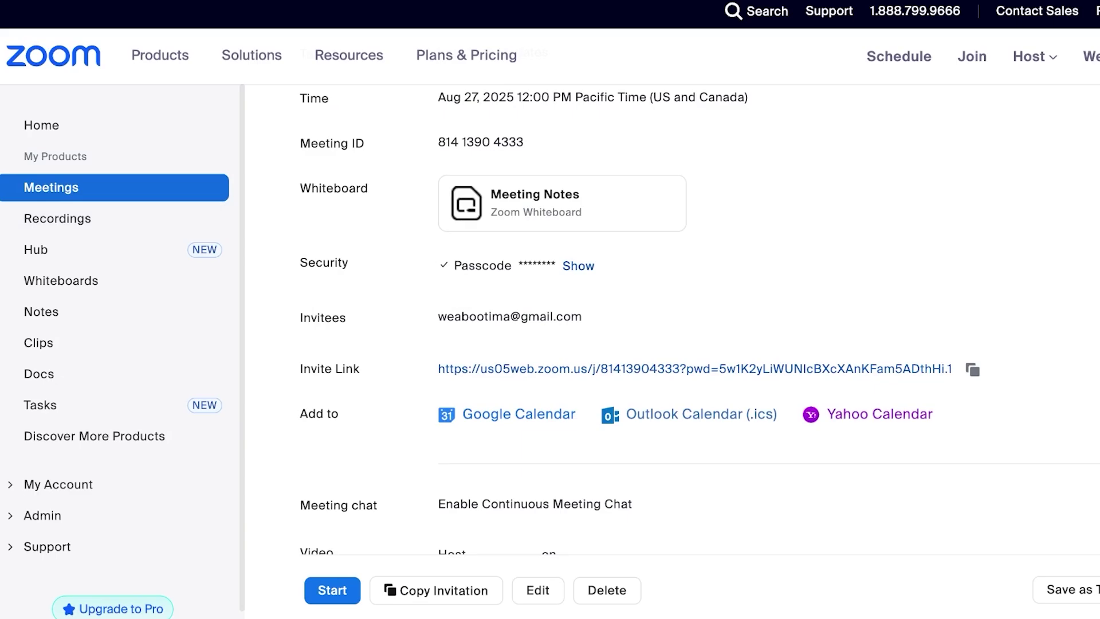
{"action": "left_click", "coordinate": [52, 188]}
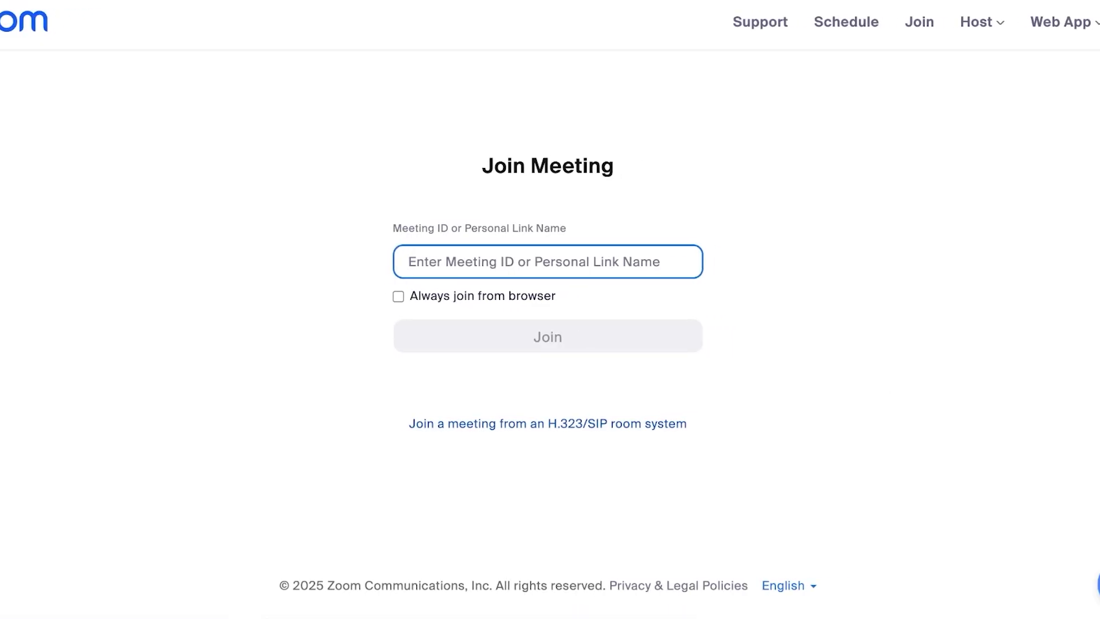
Host a new meeting with video on and dismiss the browser's open-app prompt.
{"action": "left_click", "coordinate": [980, 21]}
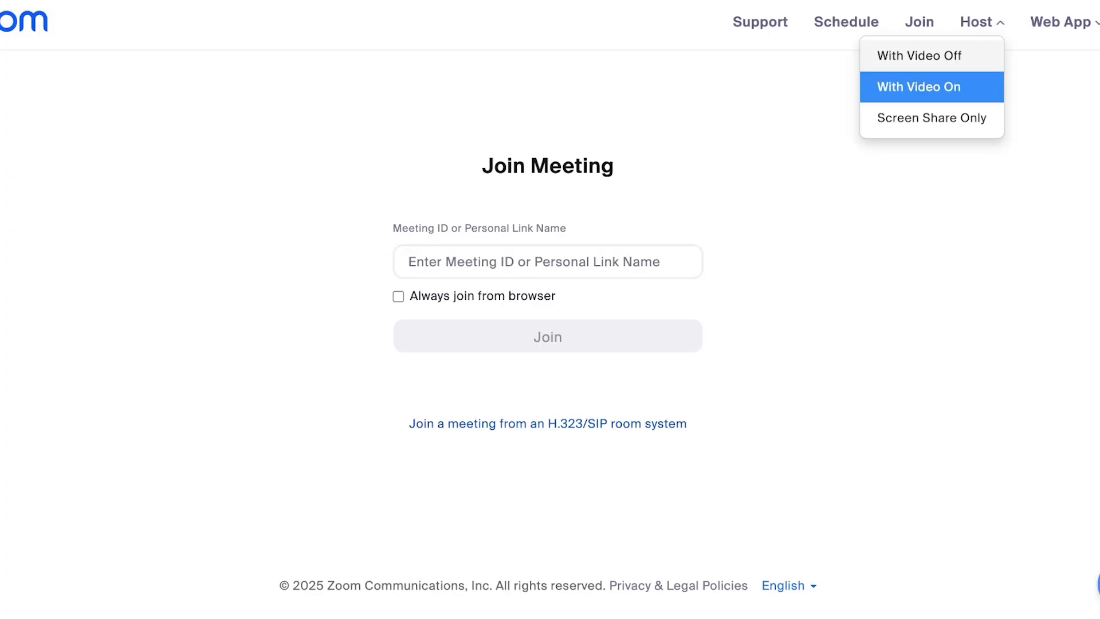
{"action": "left_click", "coordinate": [919, 86]}
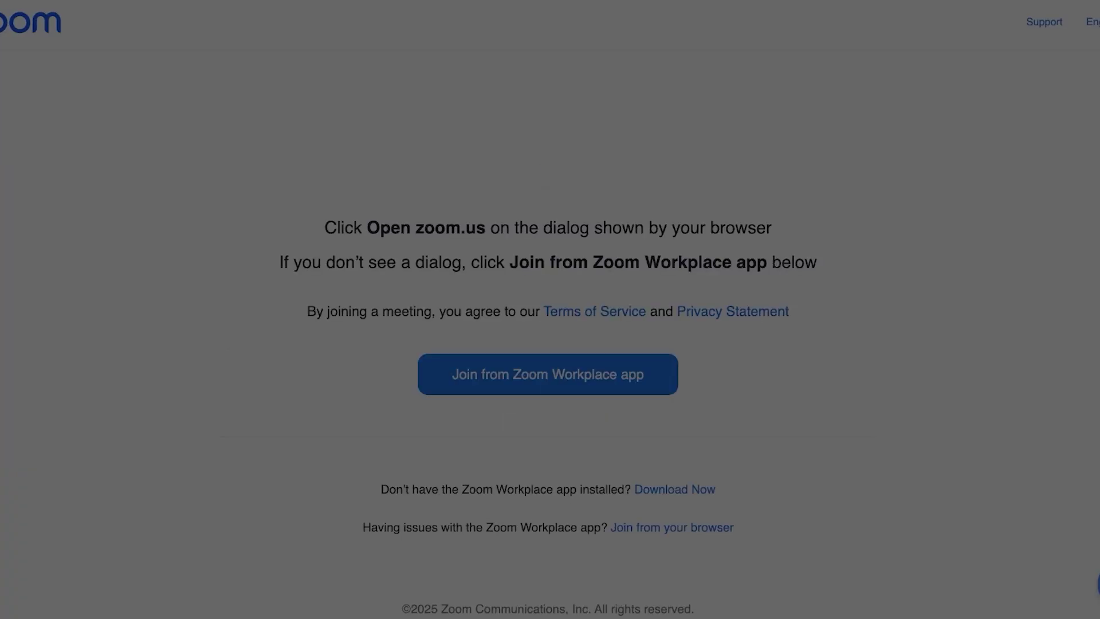
{"action": "key", "text": "Escape"}
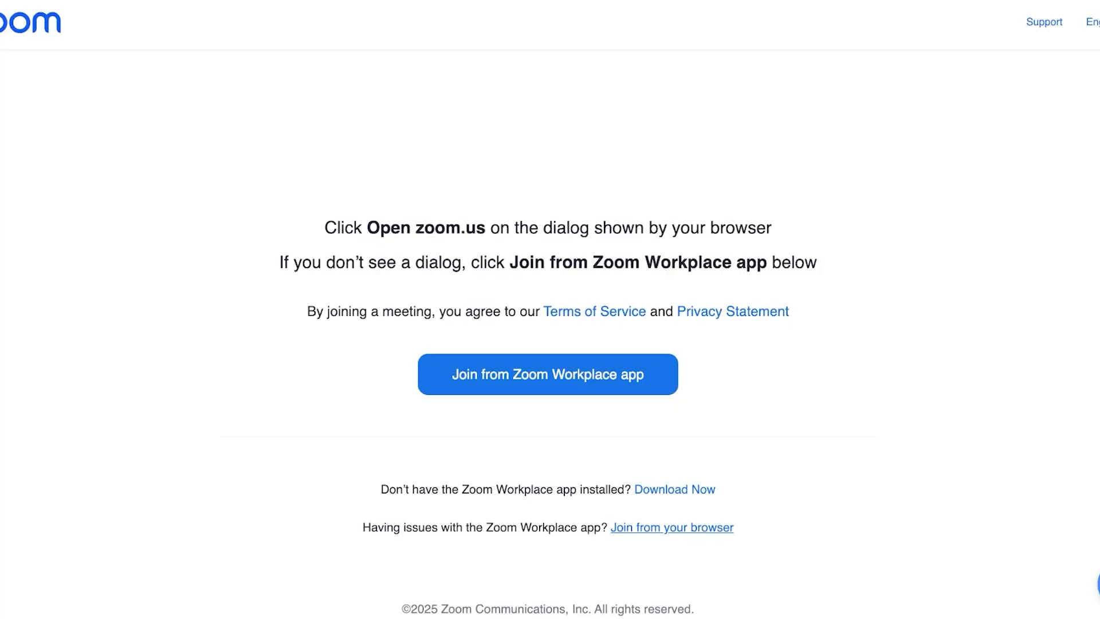